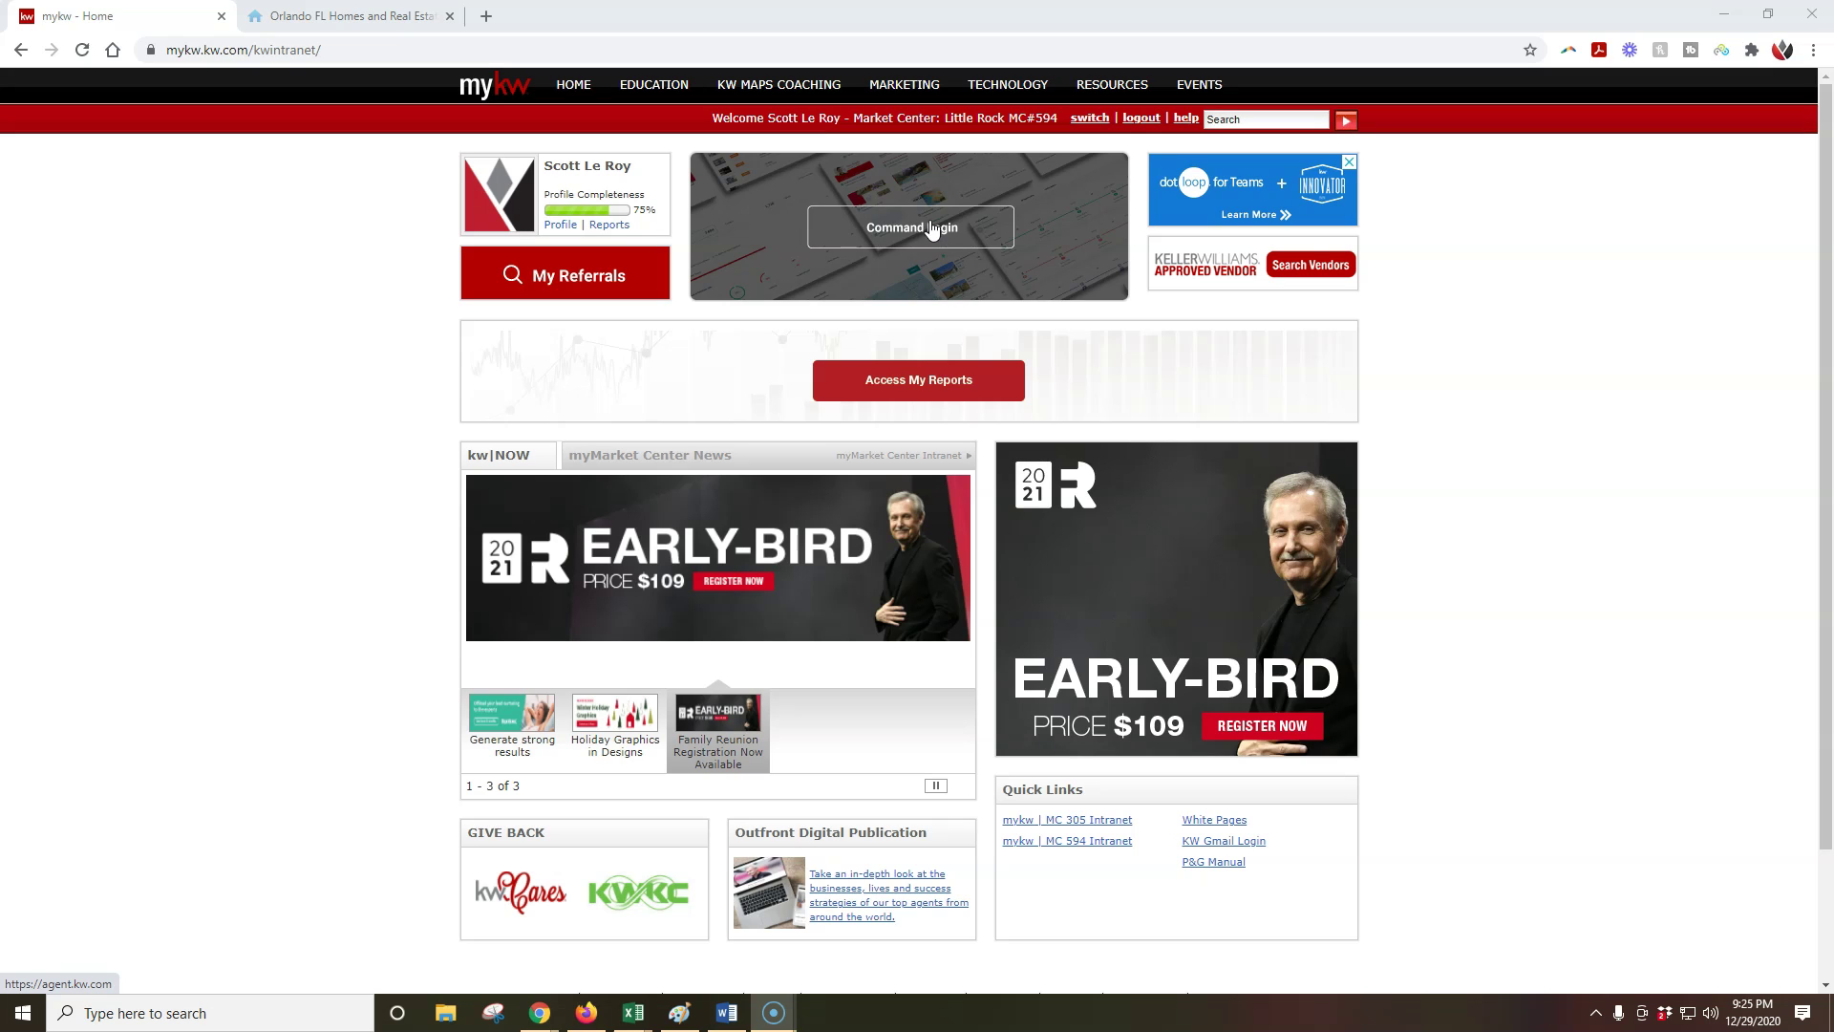
# Switch from MyKW to the open 'Orlando FL Homes and Real Estate' agent website tab
pyautogui.click(841, 215)
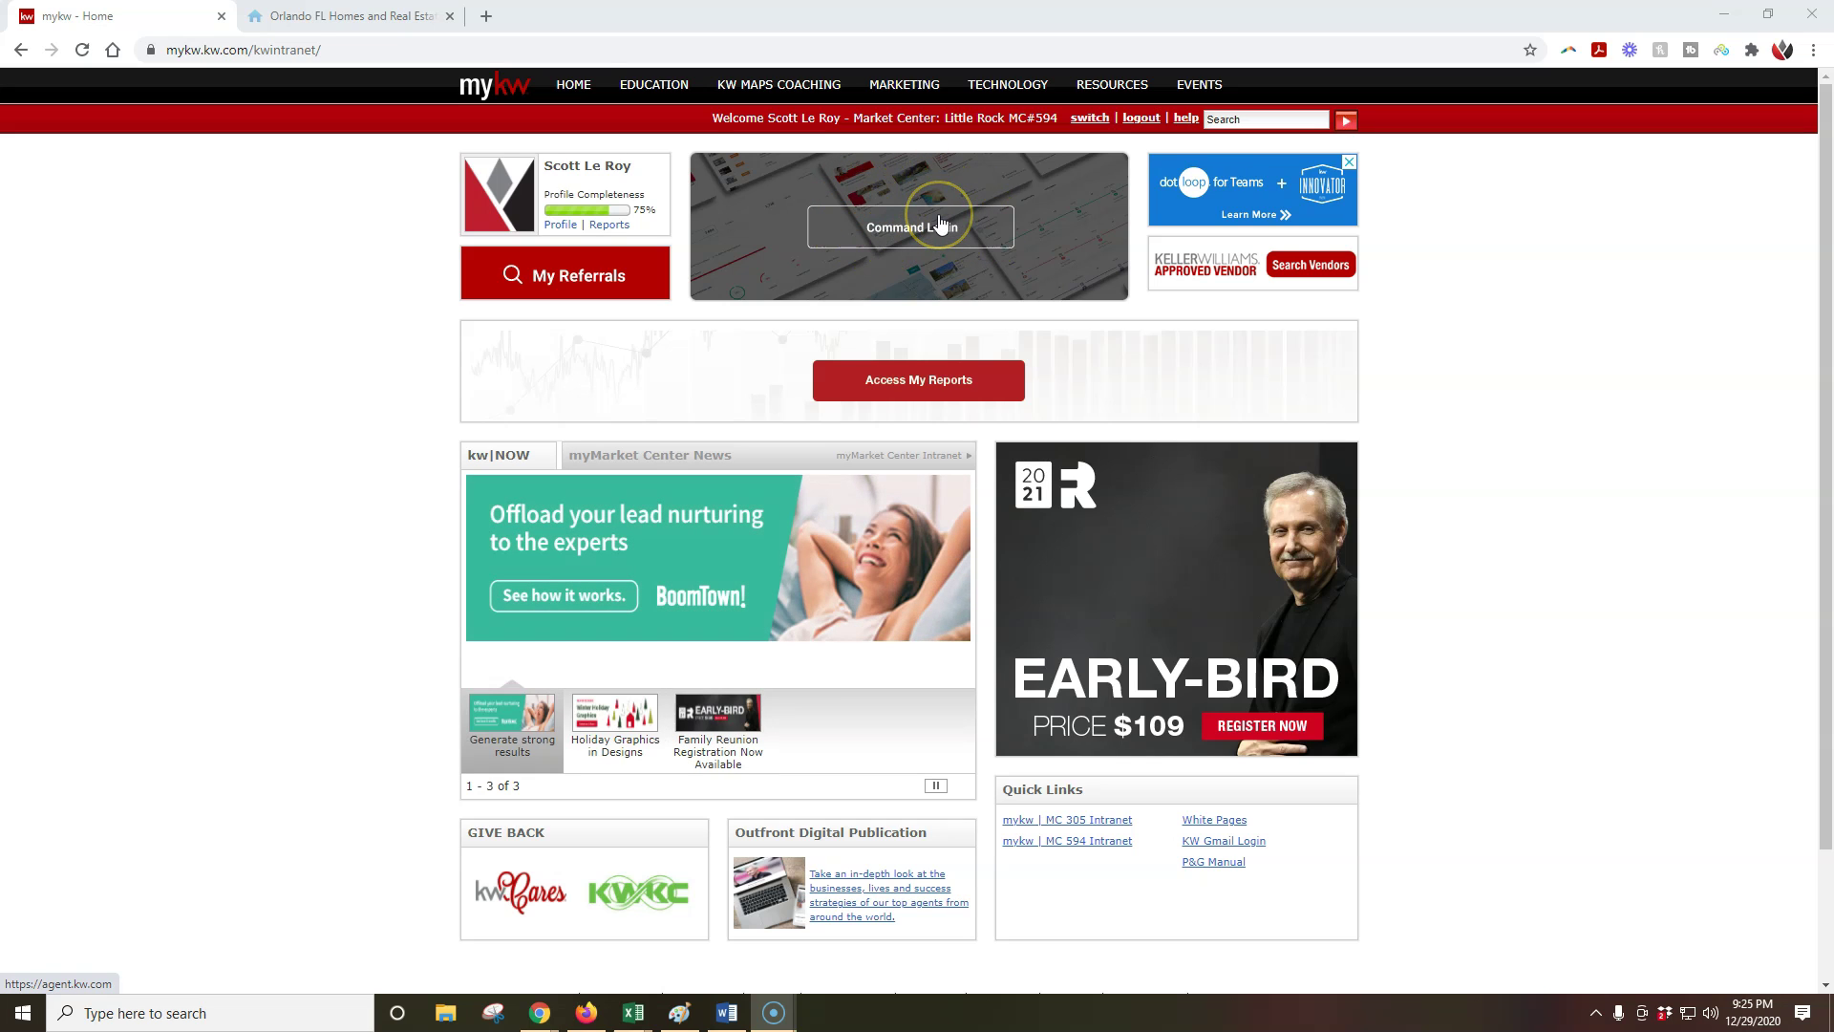
pyautogui.click(363, 16)
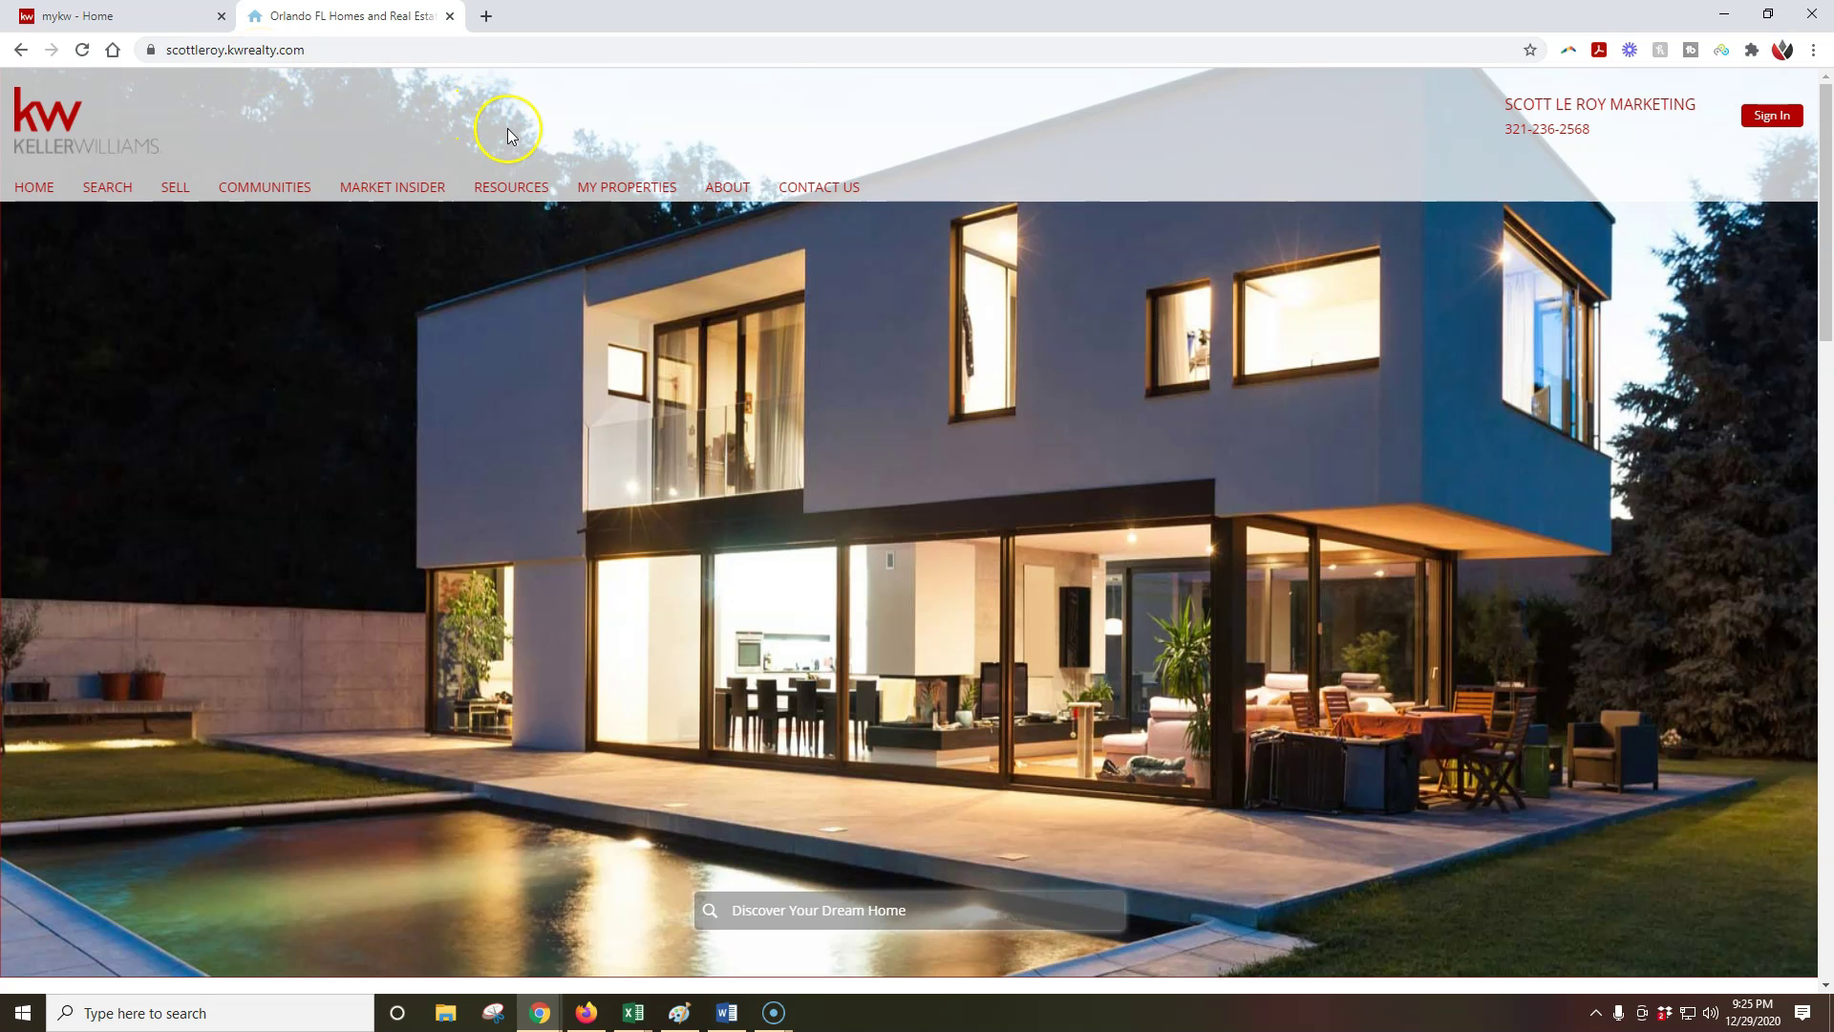
# Scroll the agent website down past the profile to the MLS disclaimer and footer
pyautogui.scroll(-2, 508, 128)
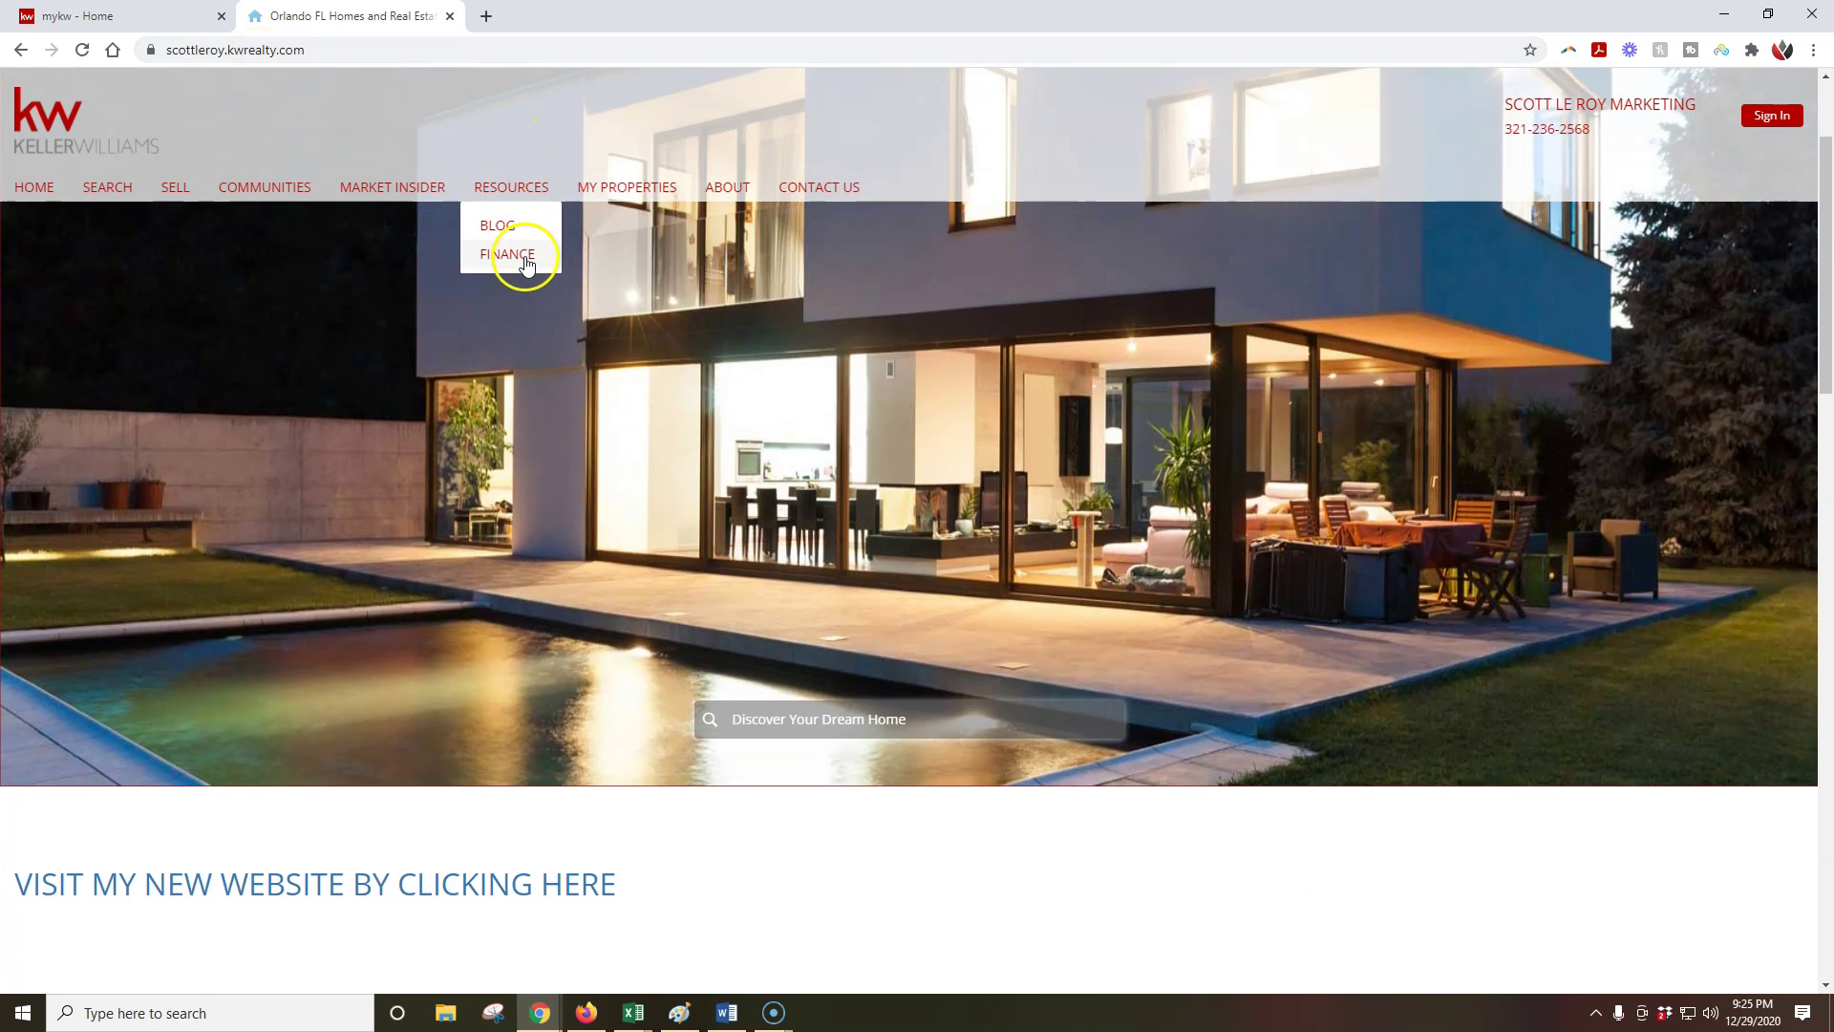
pyautogui.scroll(-2, 554, 370)
pyautogui.scroll(-2, 588, 420)
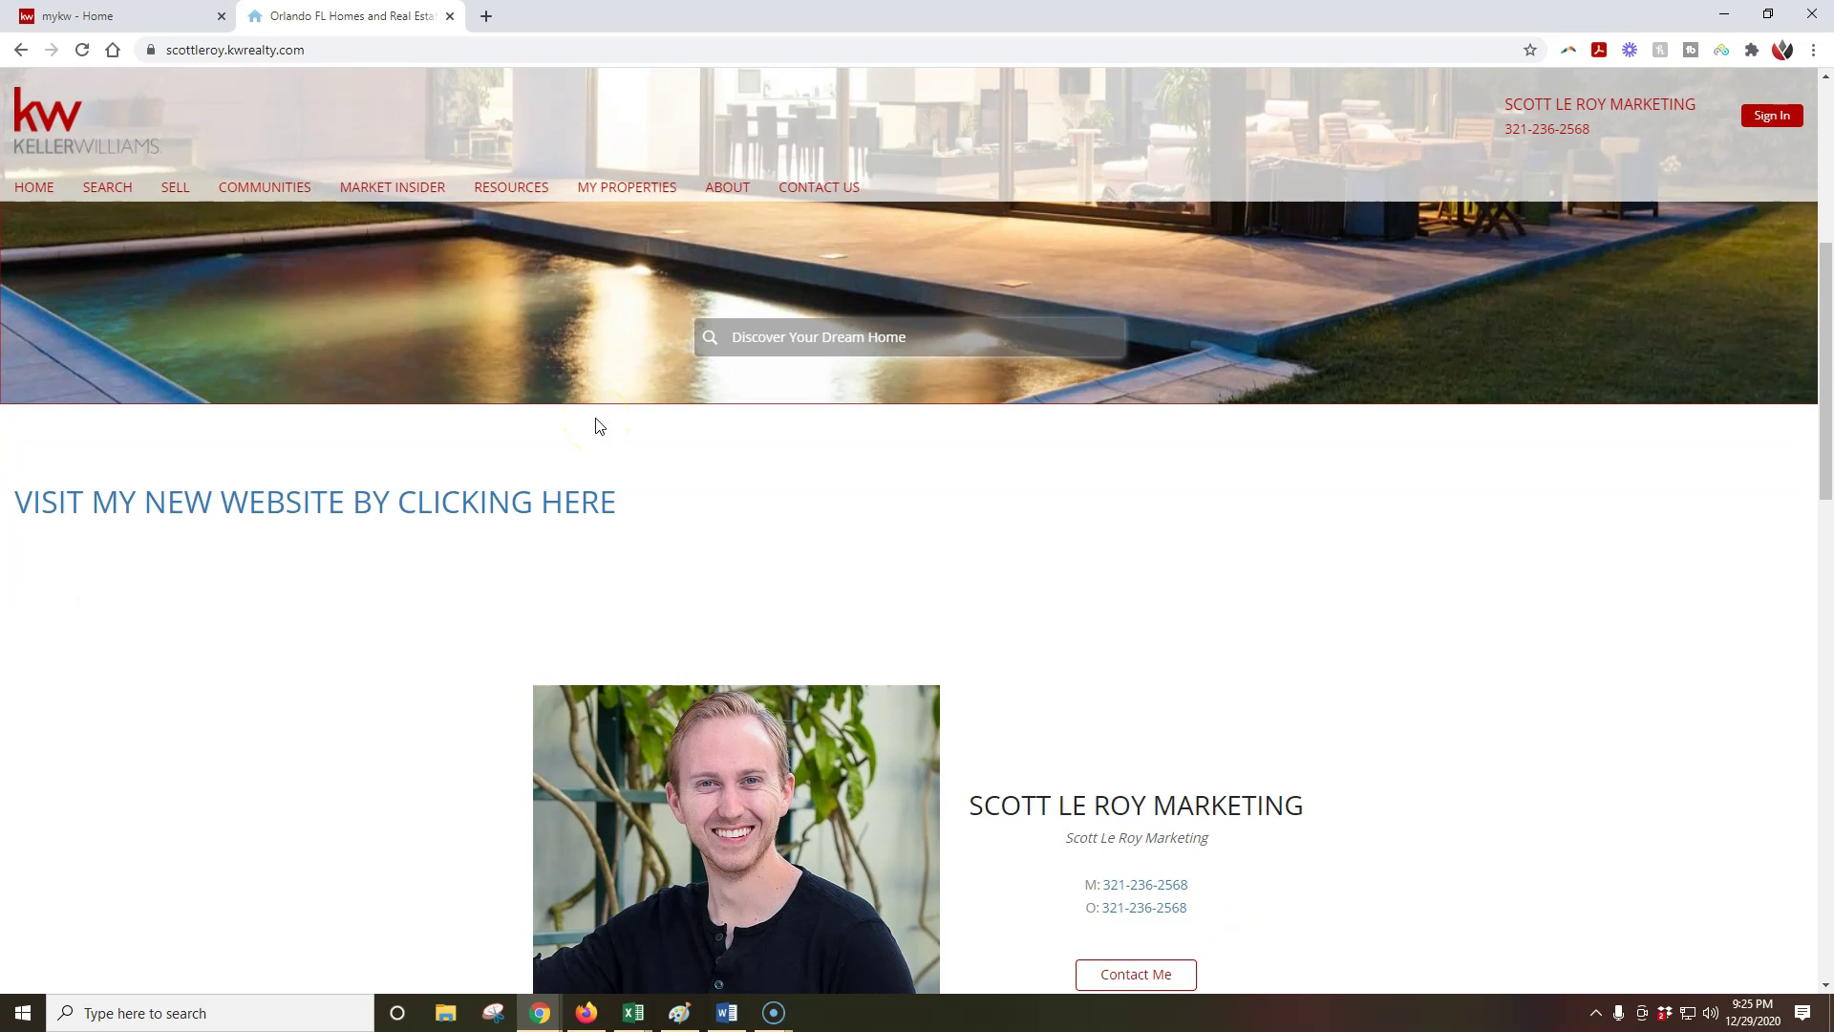
pyautogui.scroll(-2, 580, 424)
pyautogui.scroll(-3, 564, 421)
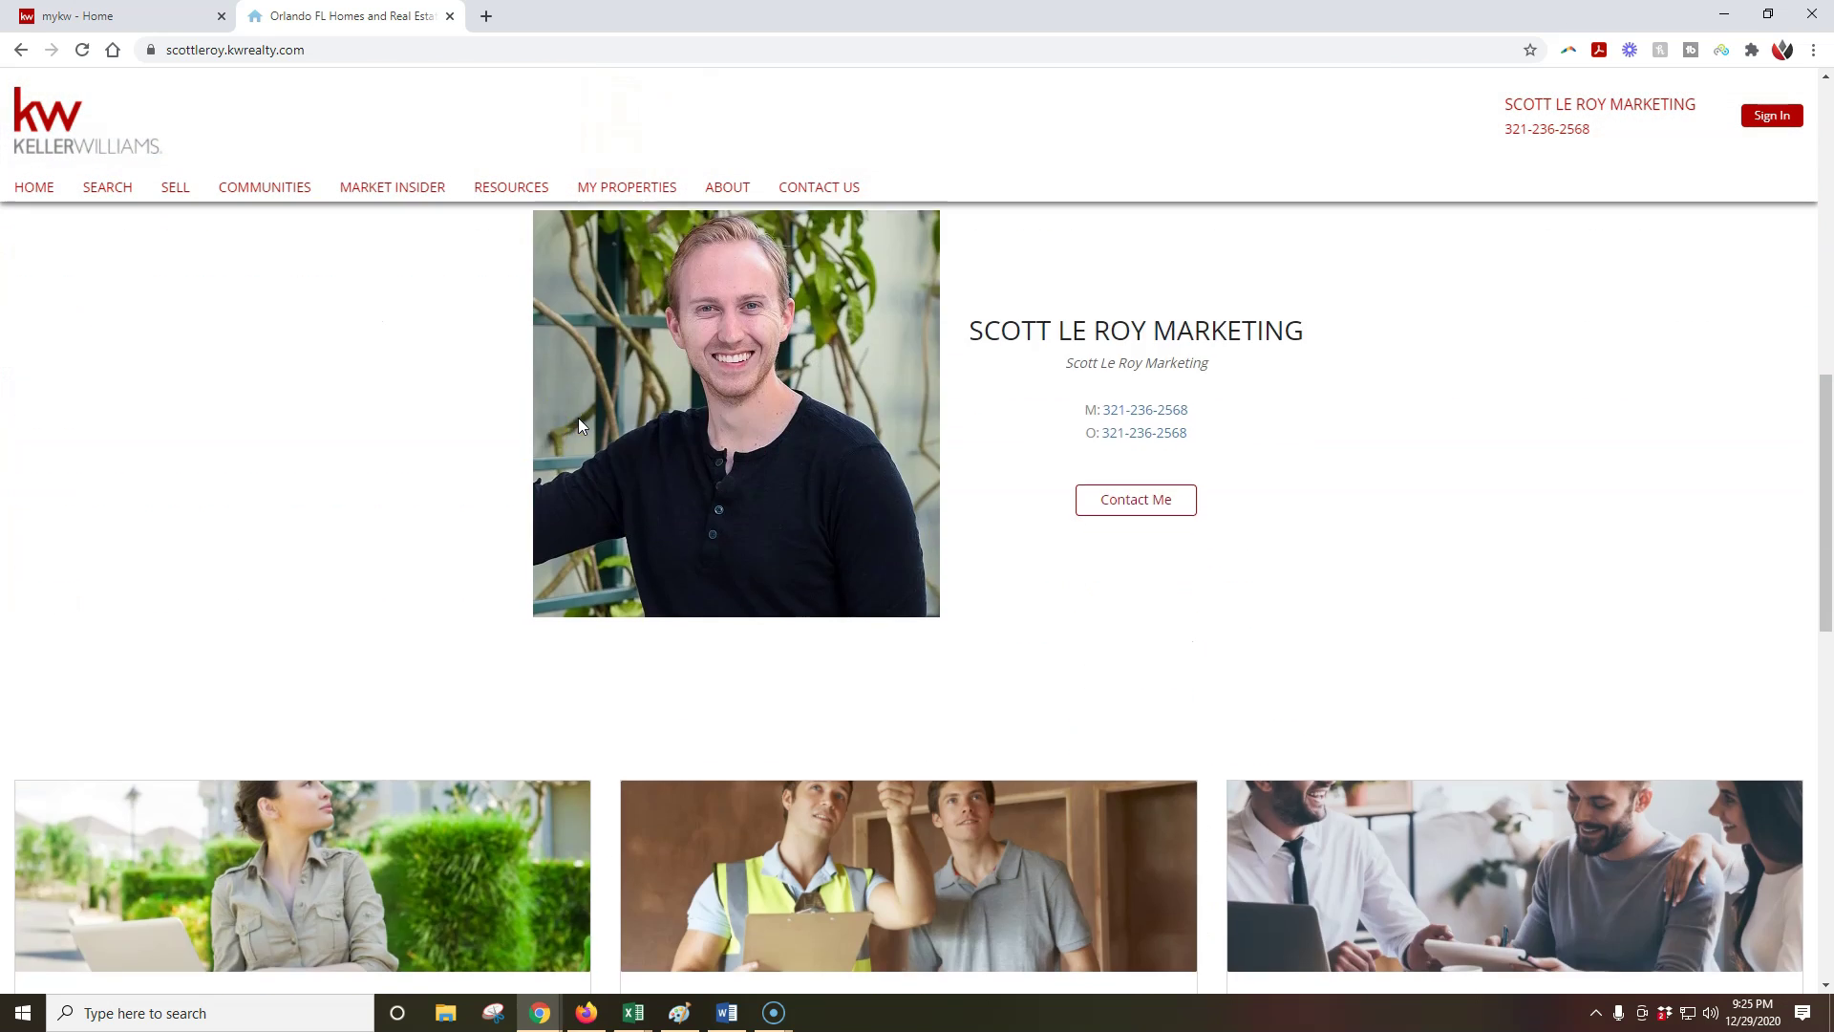
pyautogui.scroll(-4, 497, 418)
pyautogui.scroll(-4, 440, 427)
pyautogui.scroll(-5, 440, 427)
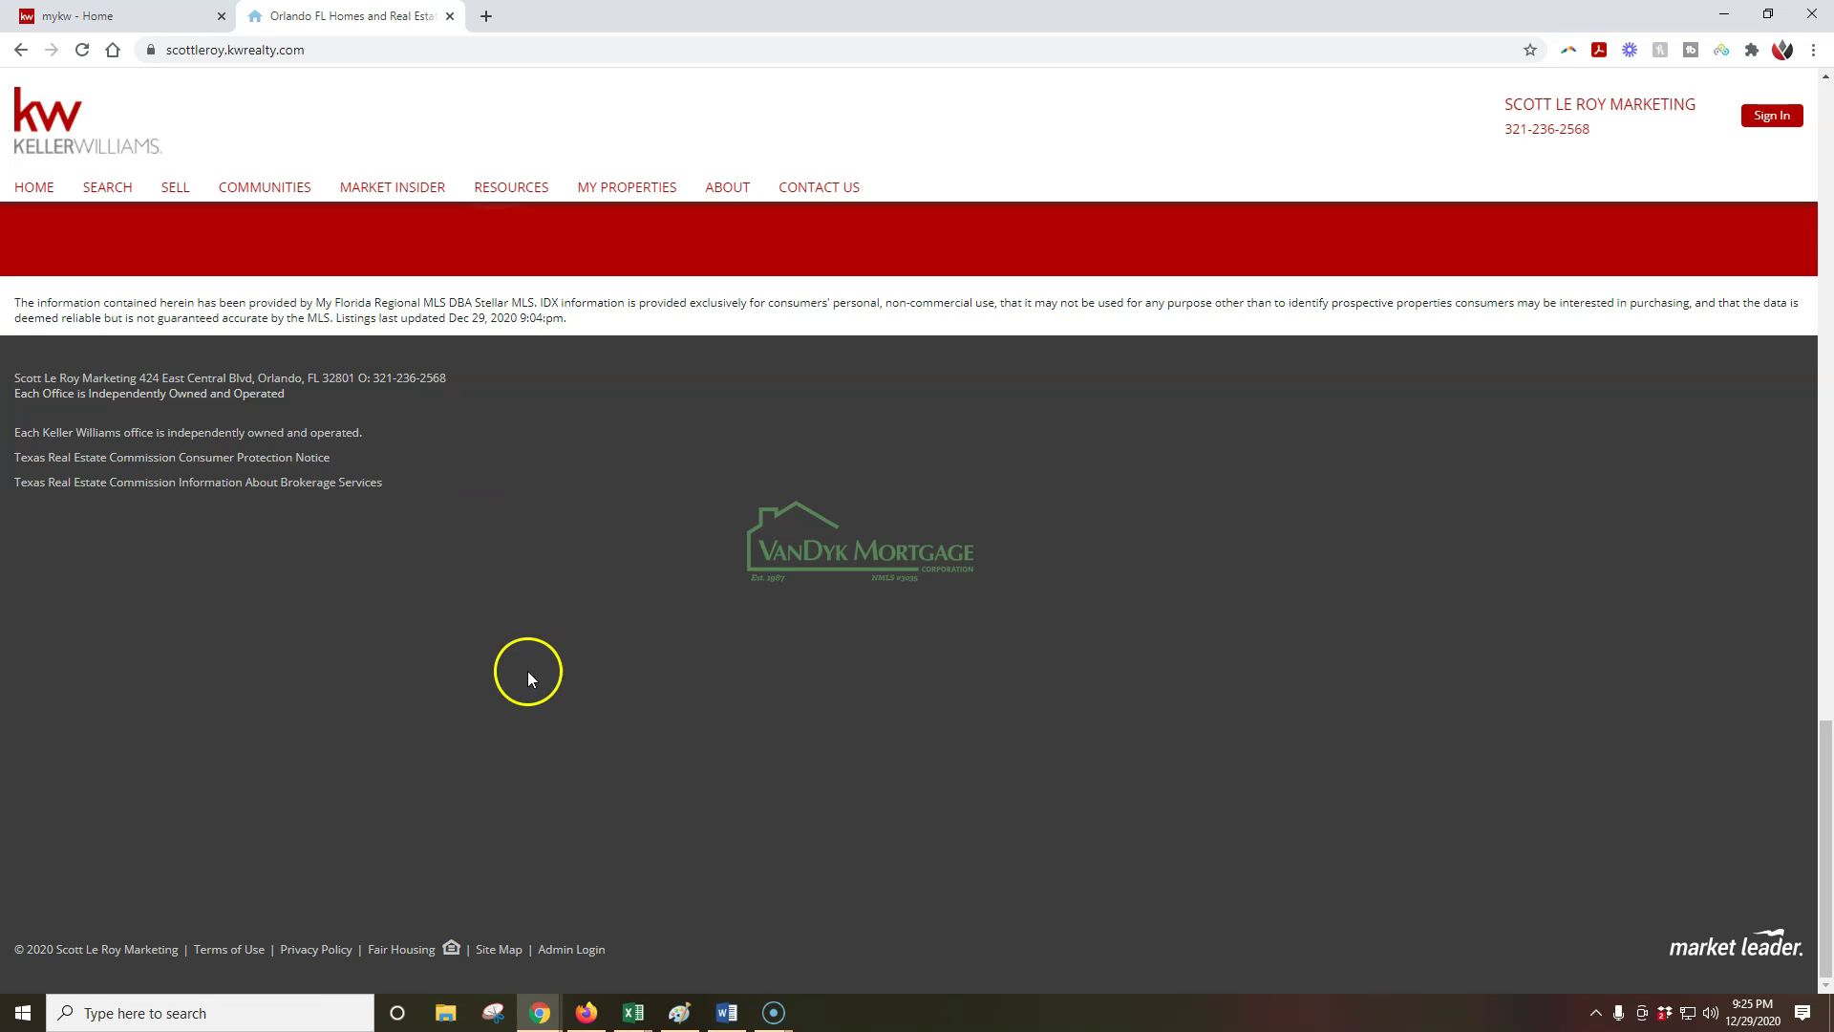
pyautogui.click(582, 951)
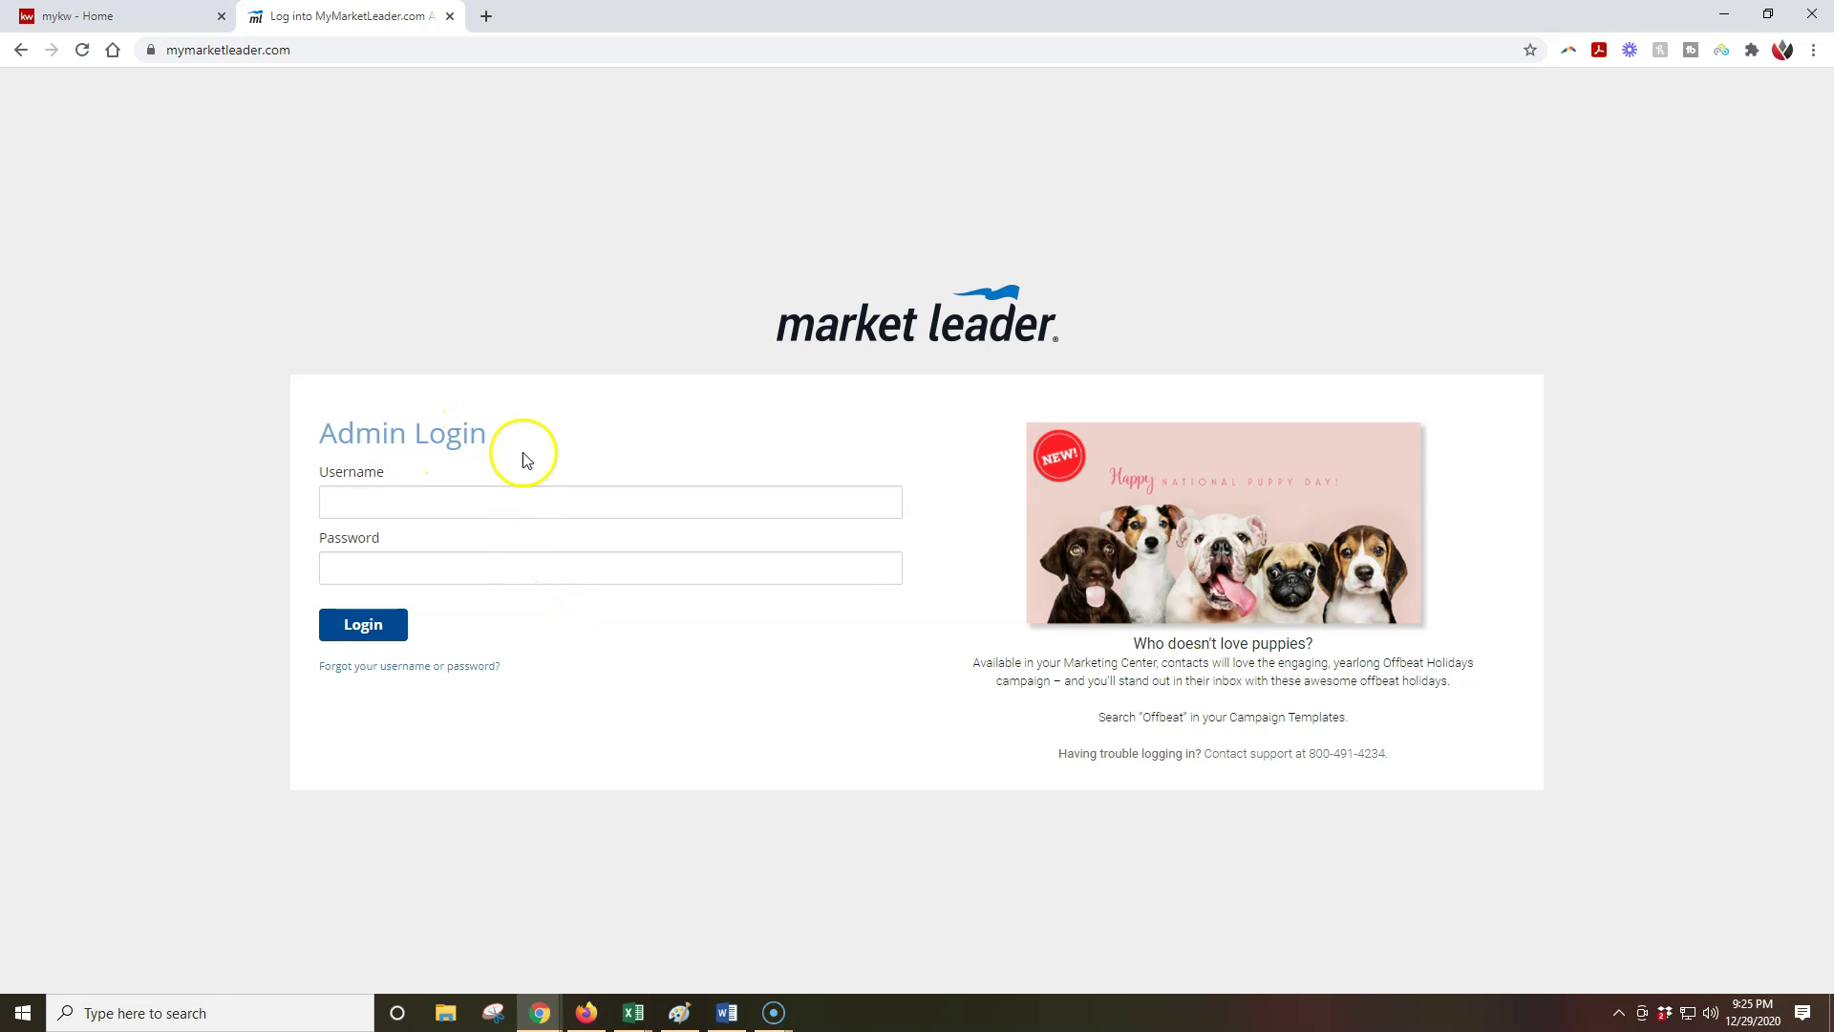
pyautogui.click(388, 494)
pyautogui.click(537, 564)
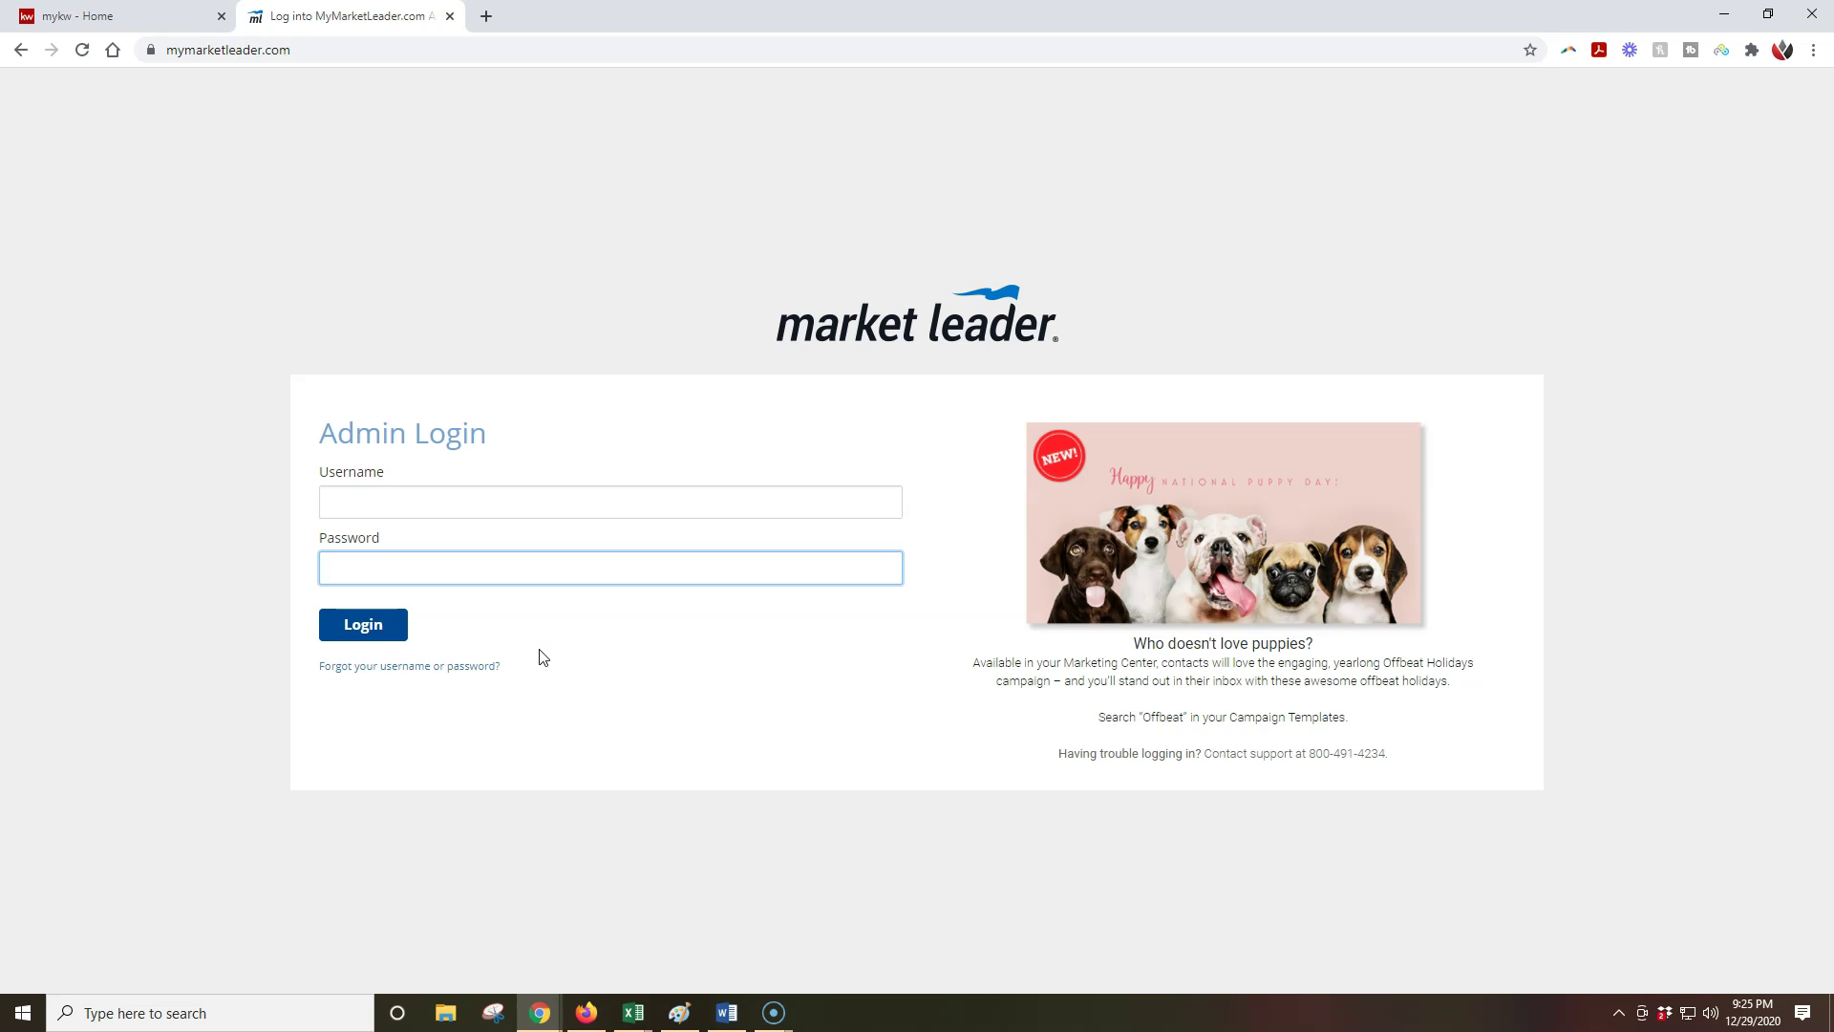
# Open the forgotten username/password form and autofill the email and agent website address
pyautogui.click(413, 669)
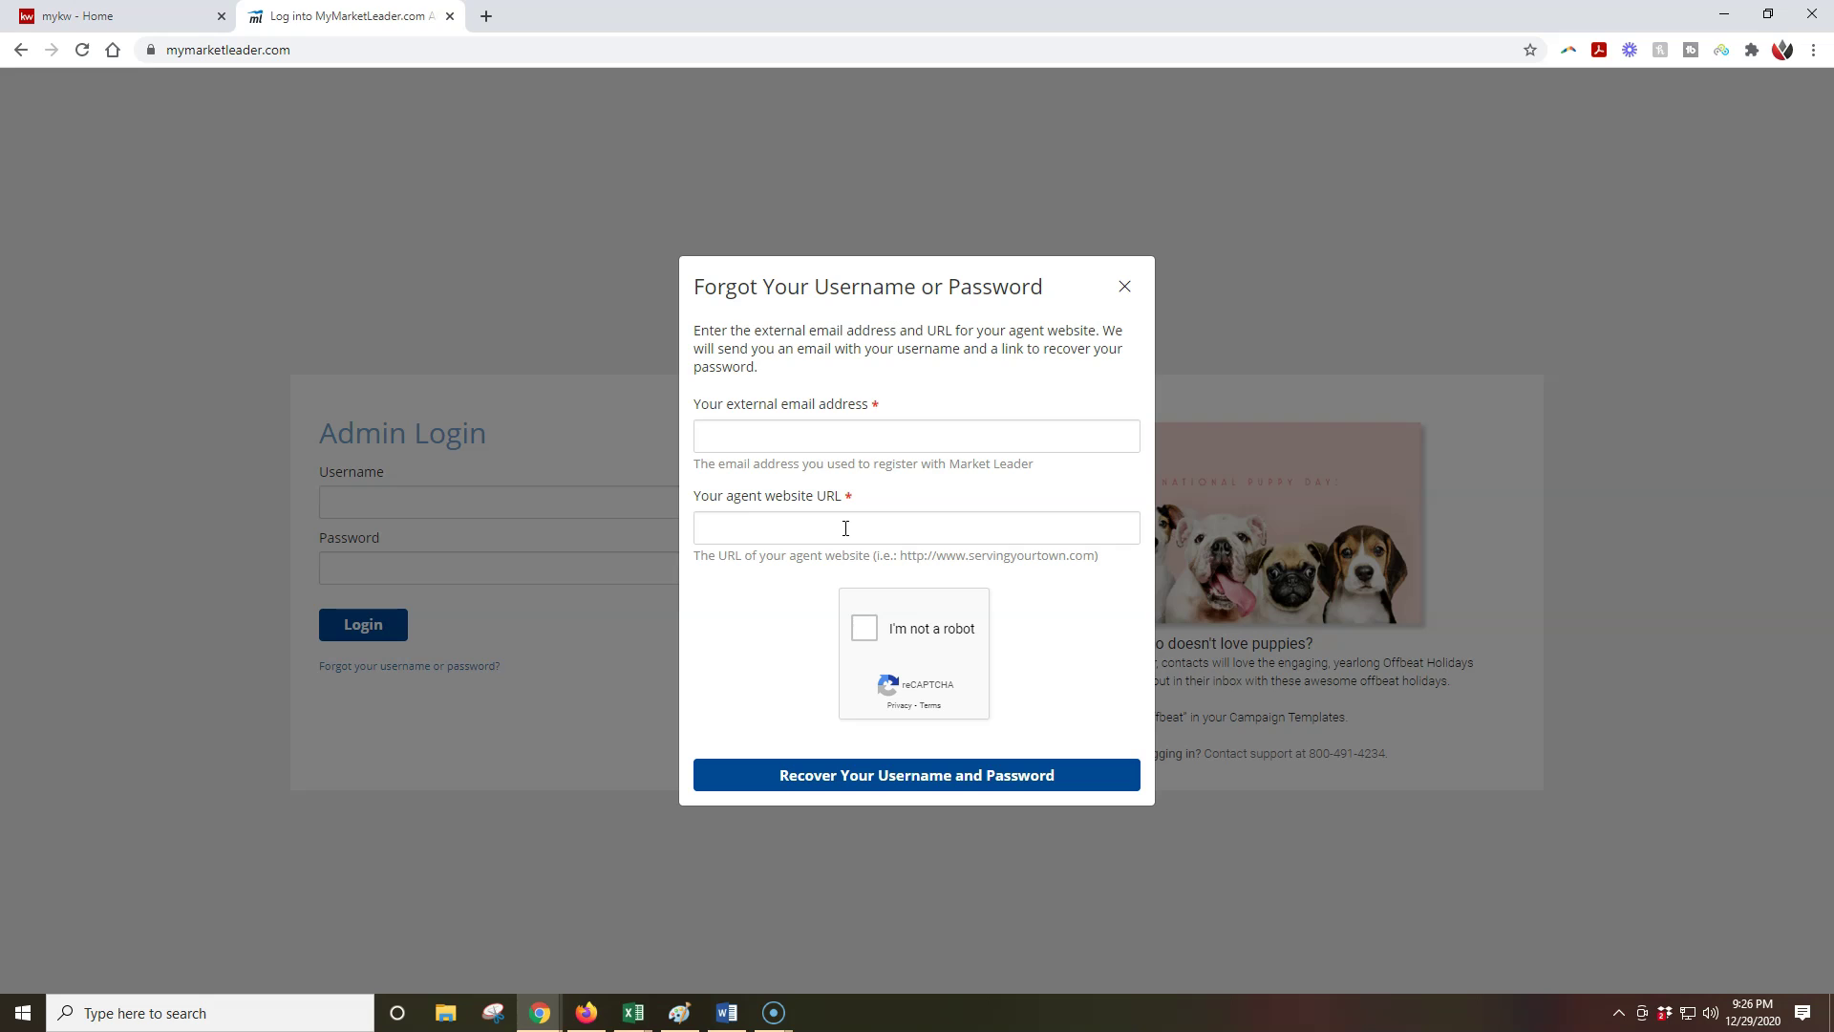
pyautogui.click(840, 438)
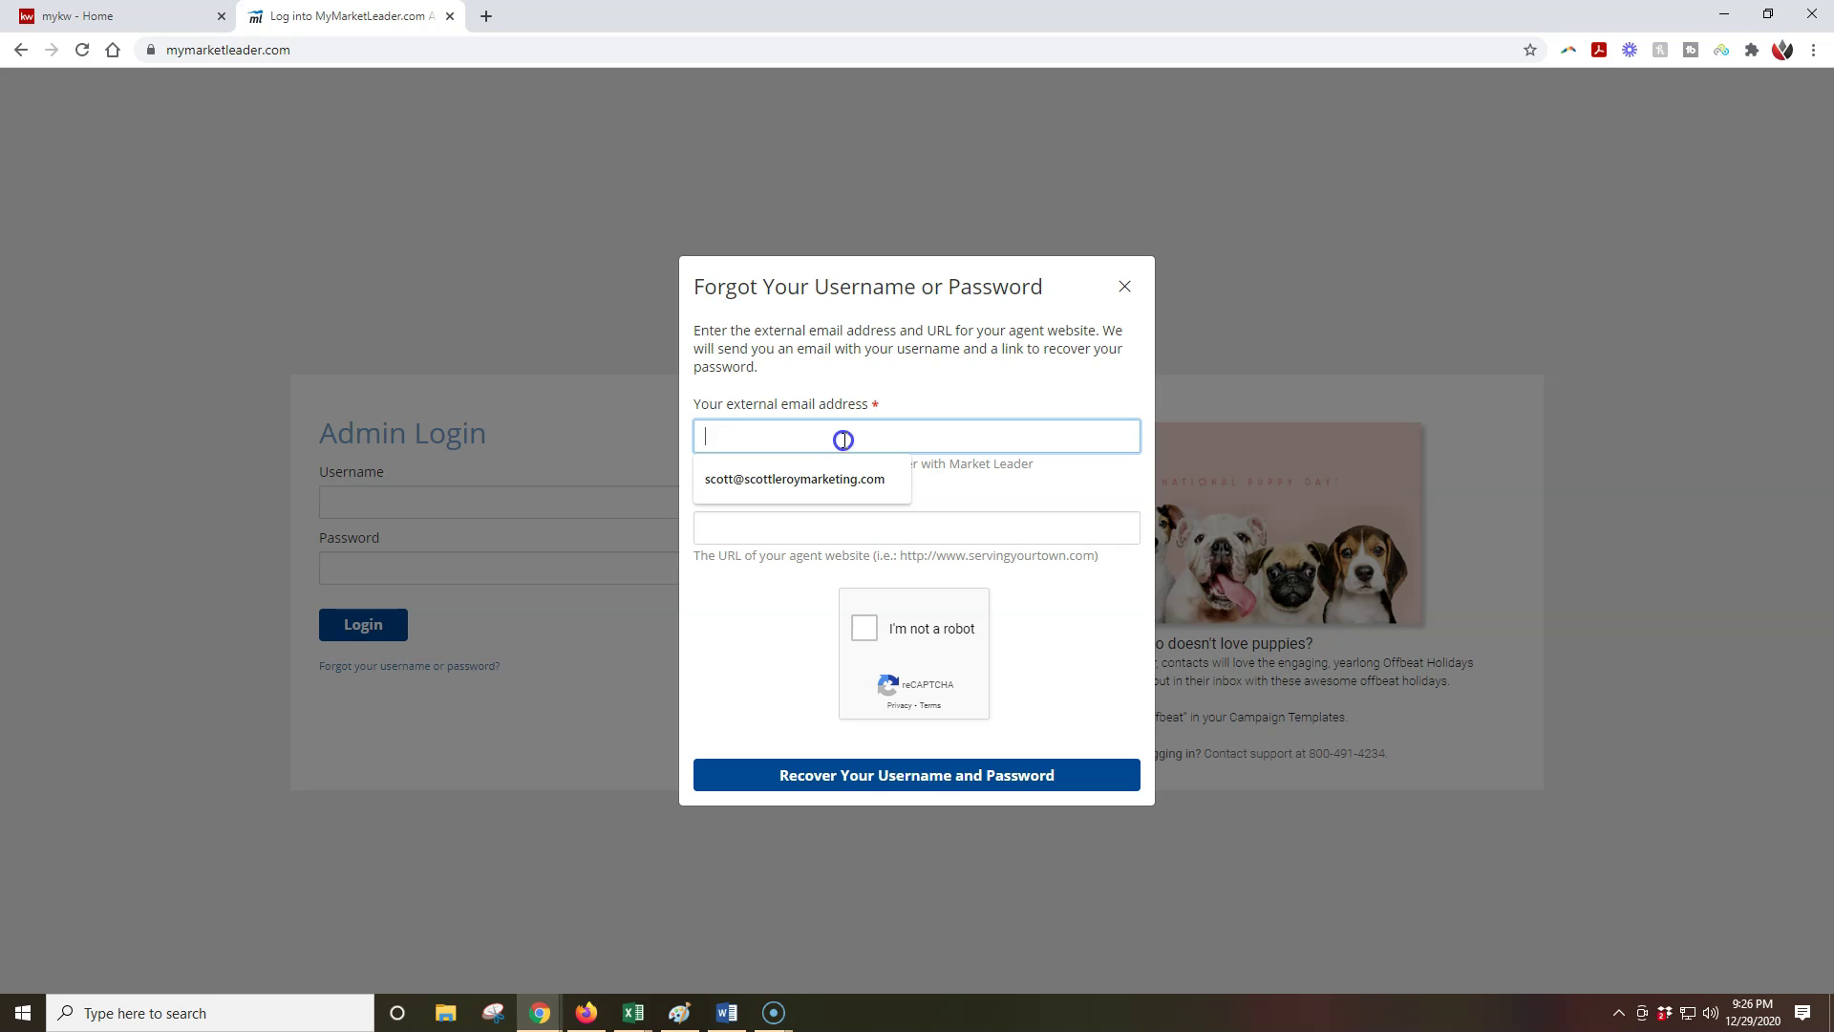
pyautogui.click(839, 477)
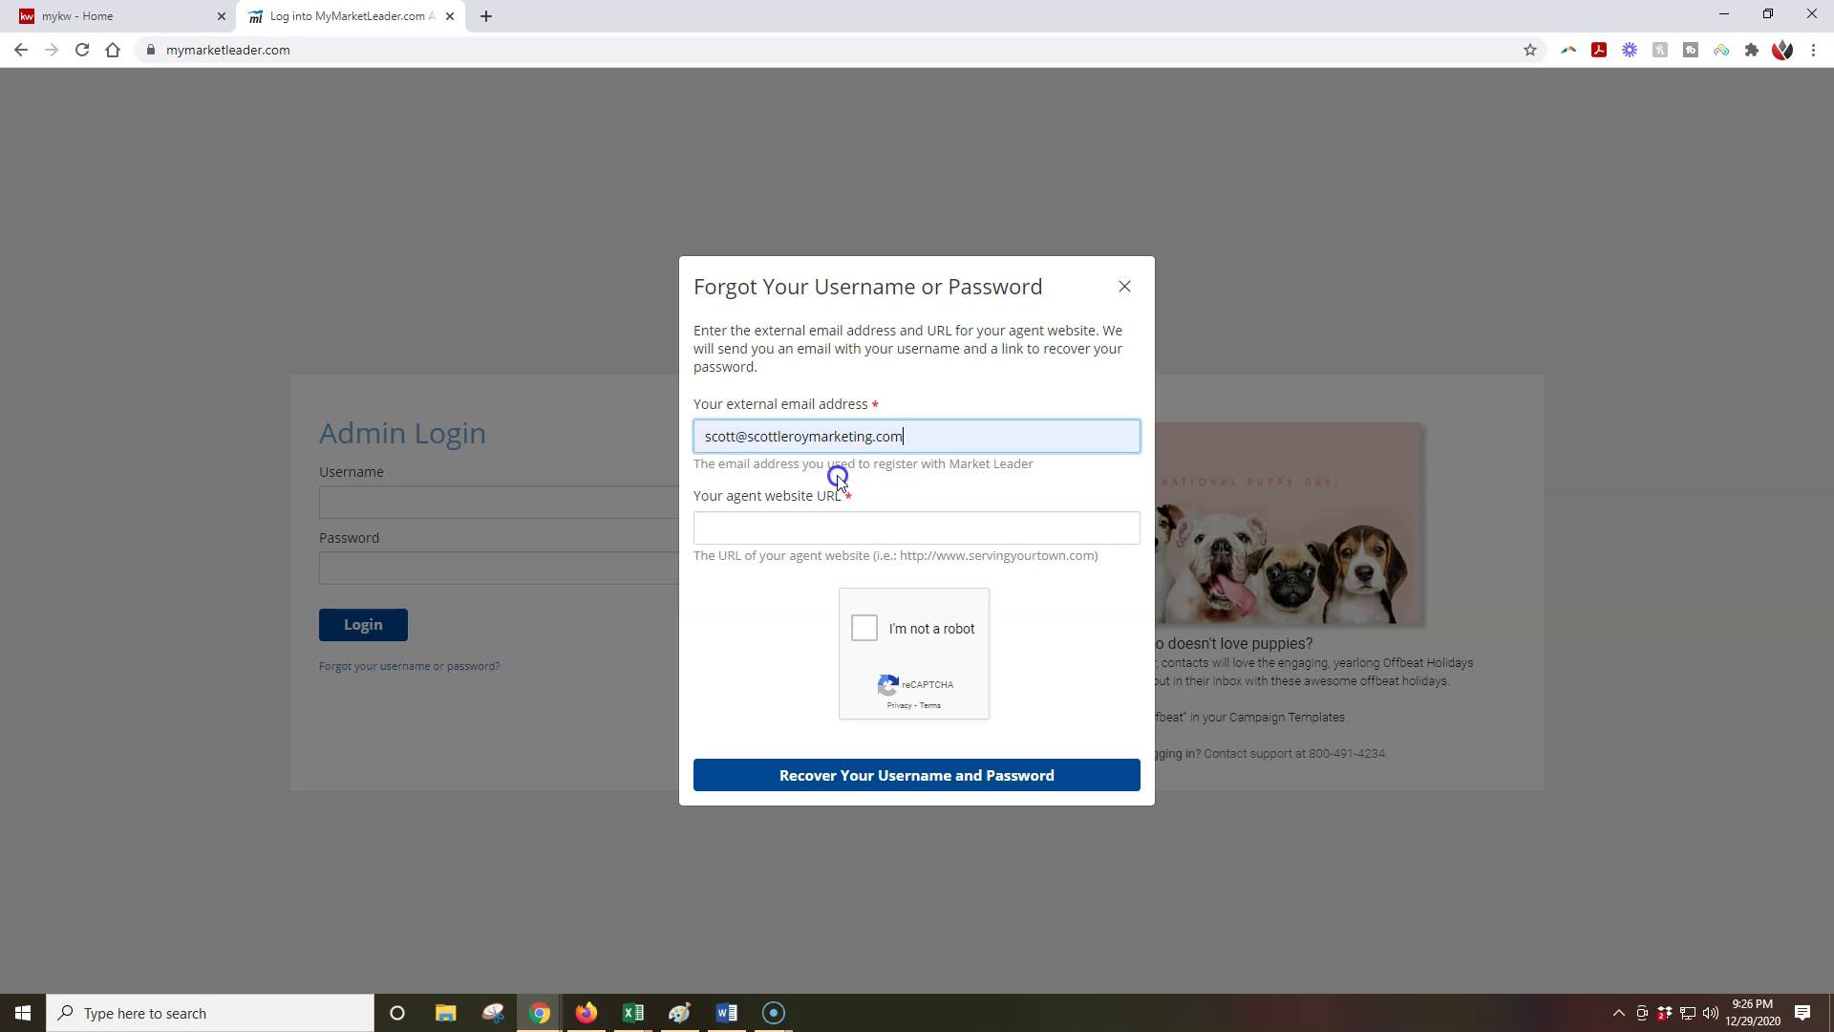
pyautogui.click(831, 528)
pyautogui.click(828, 571)
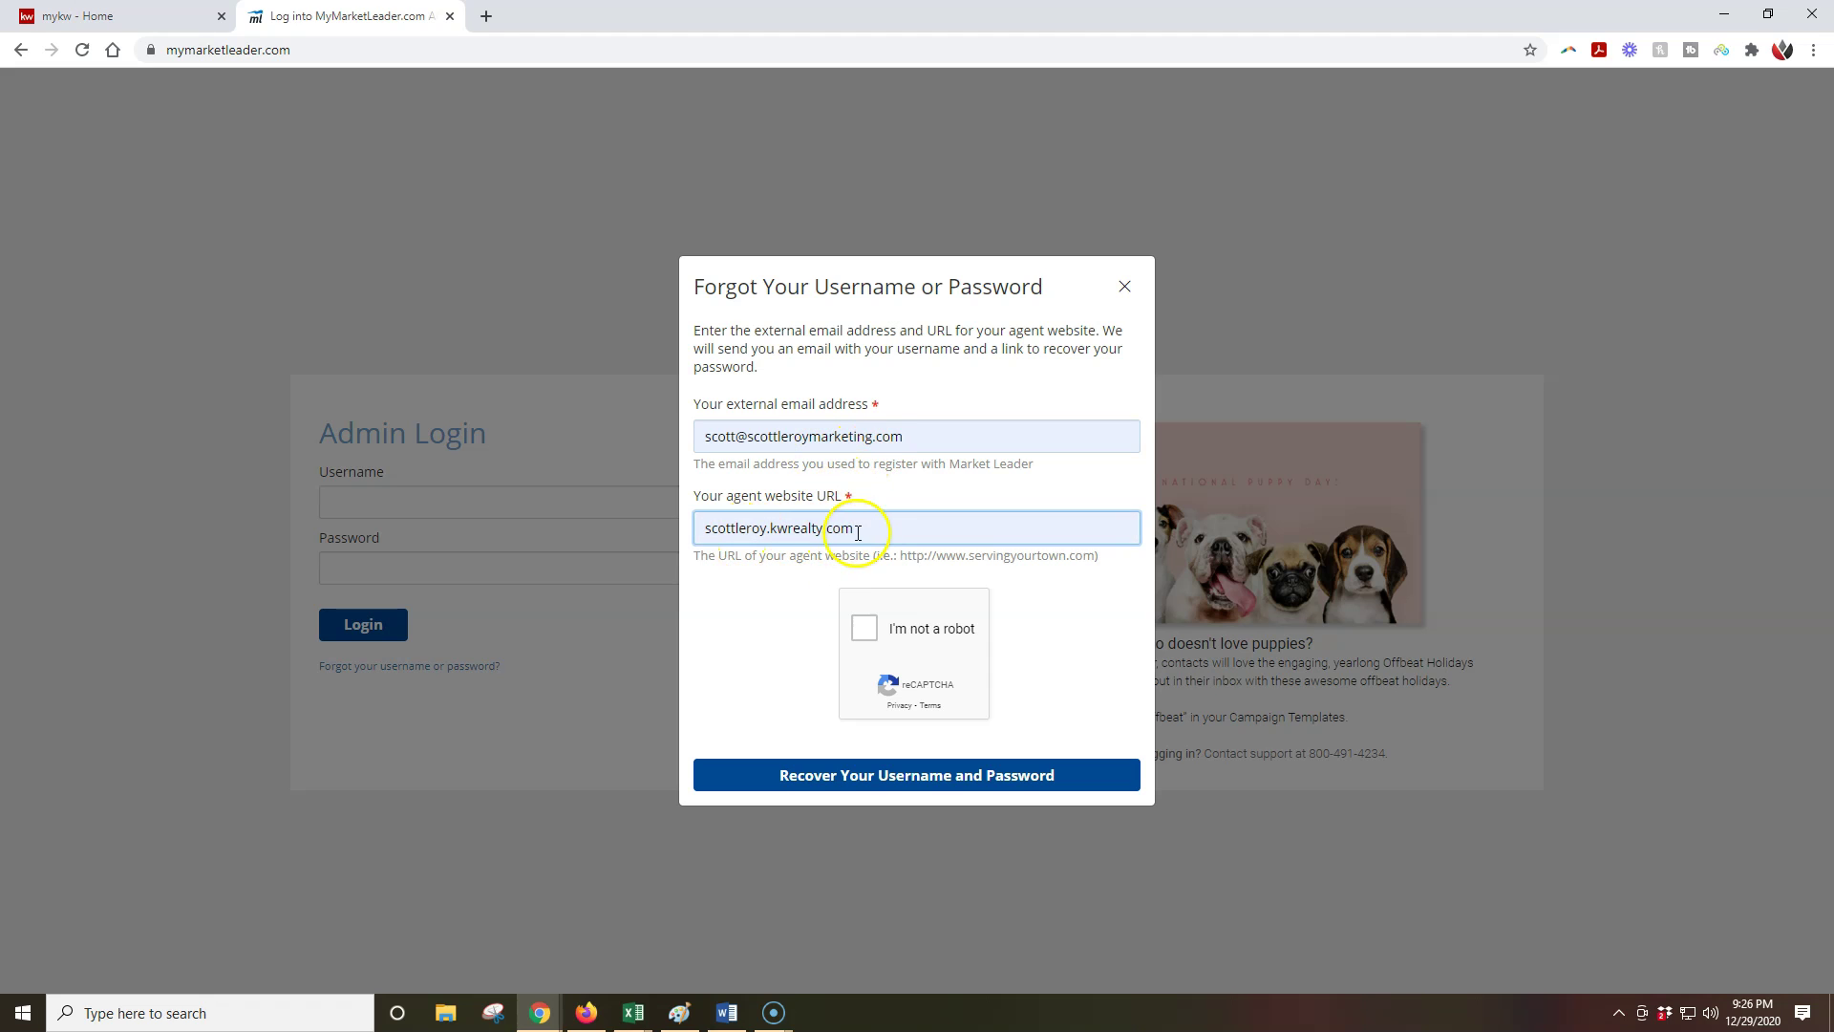
# Pass the reCAPTCHA check and submit the username and password recovery request
pyautogui.click(860, 631)
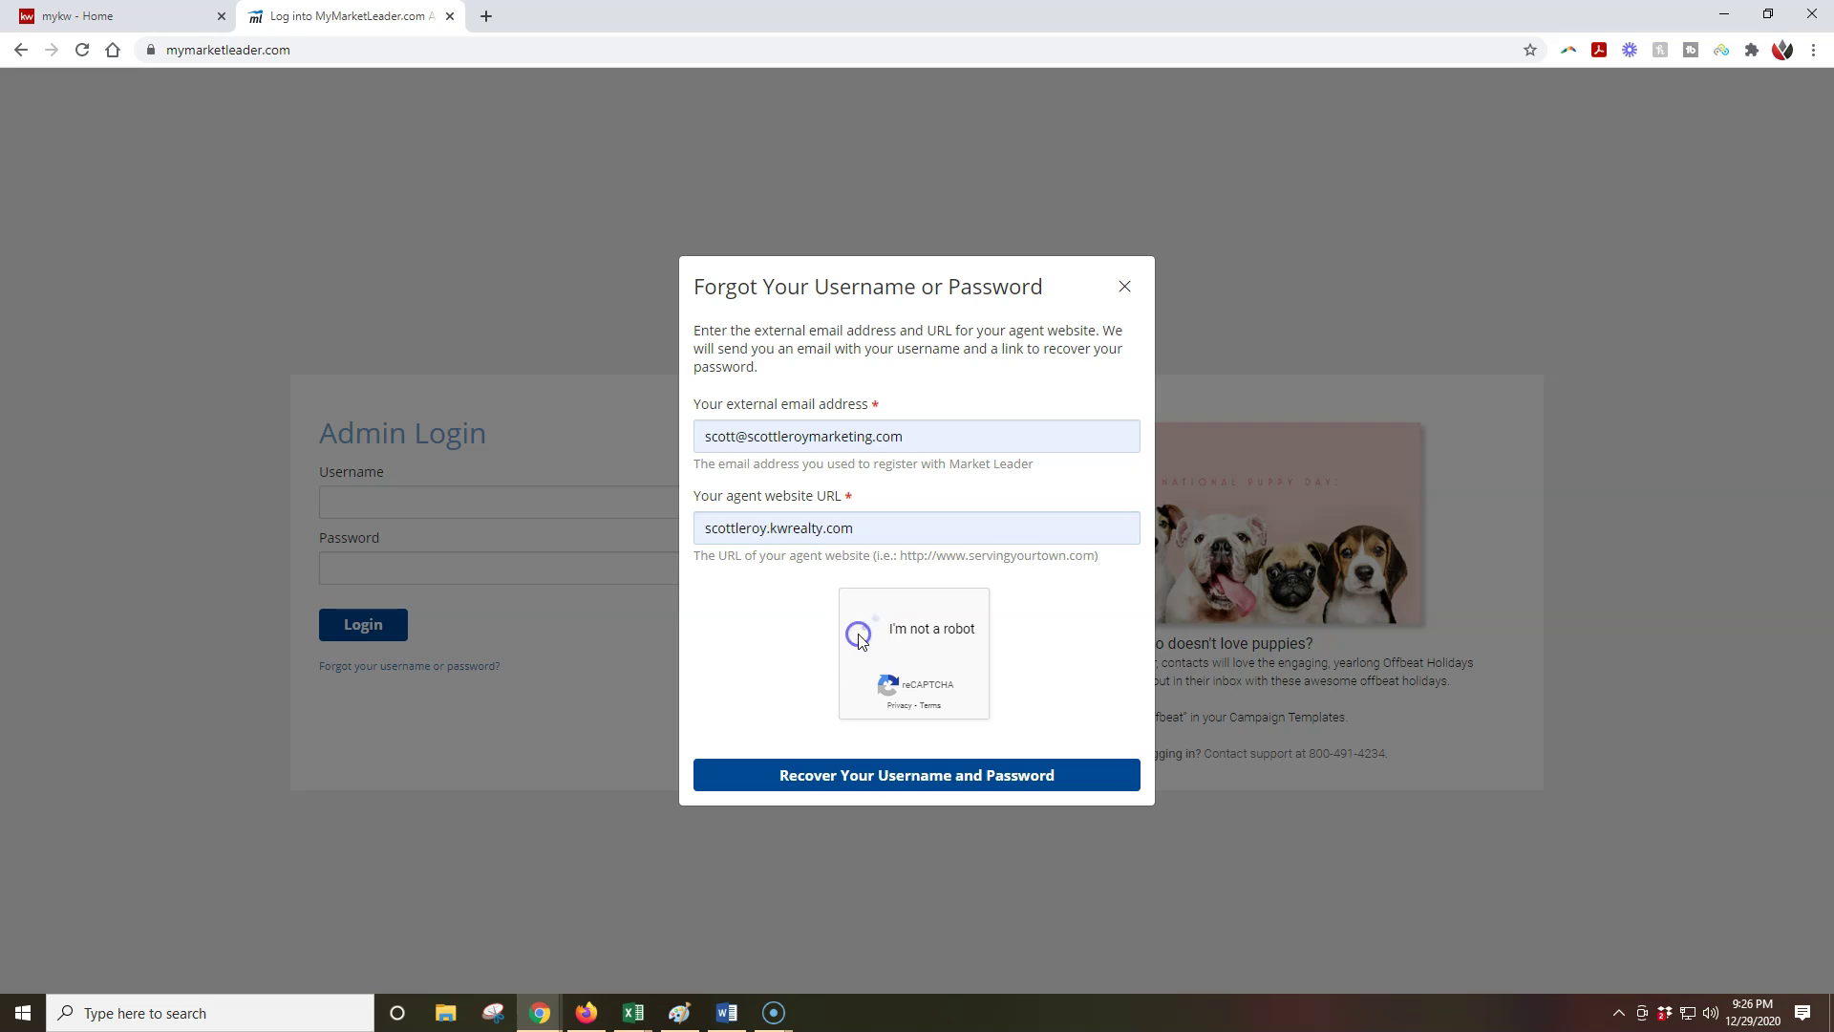
pyautogui.click(875, 781)
pyautogui.click(874, 780)
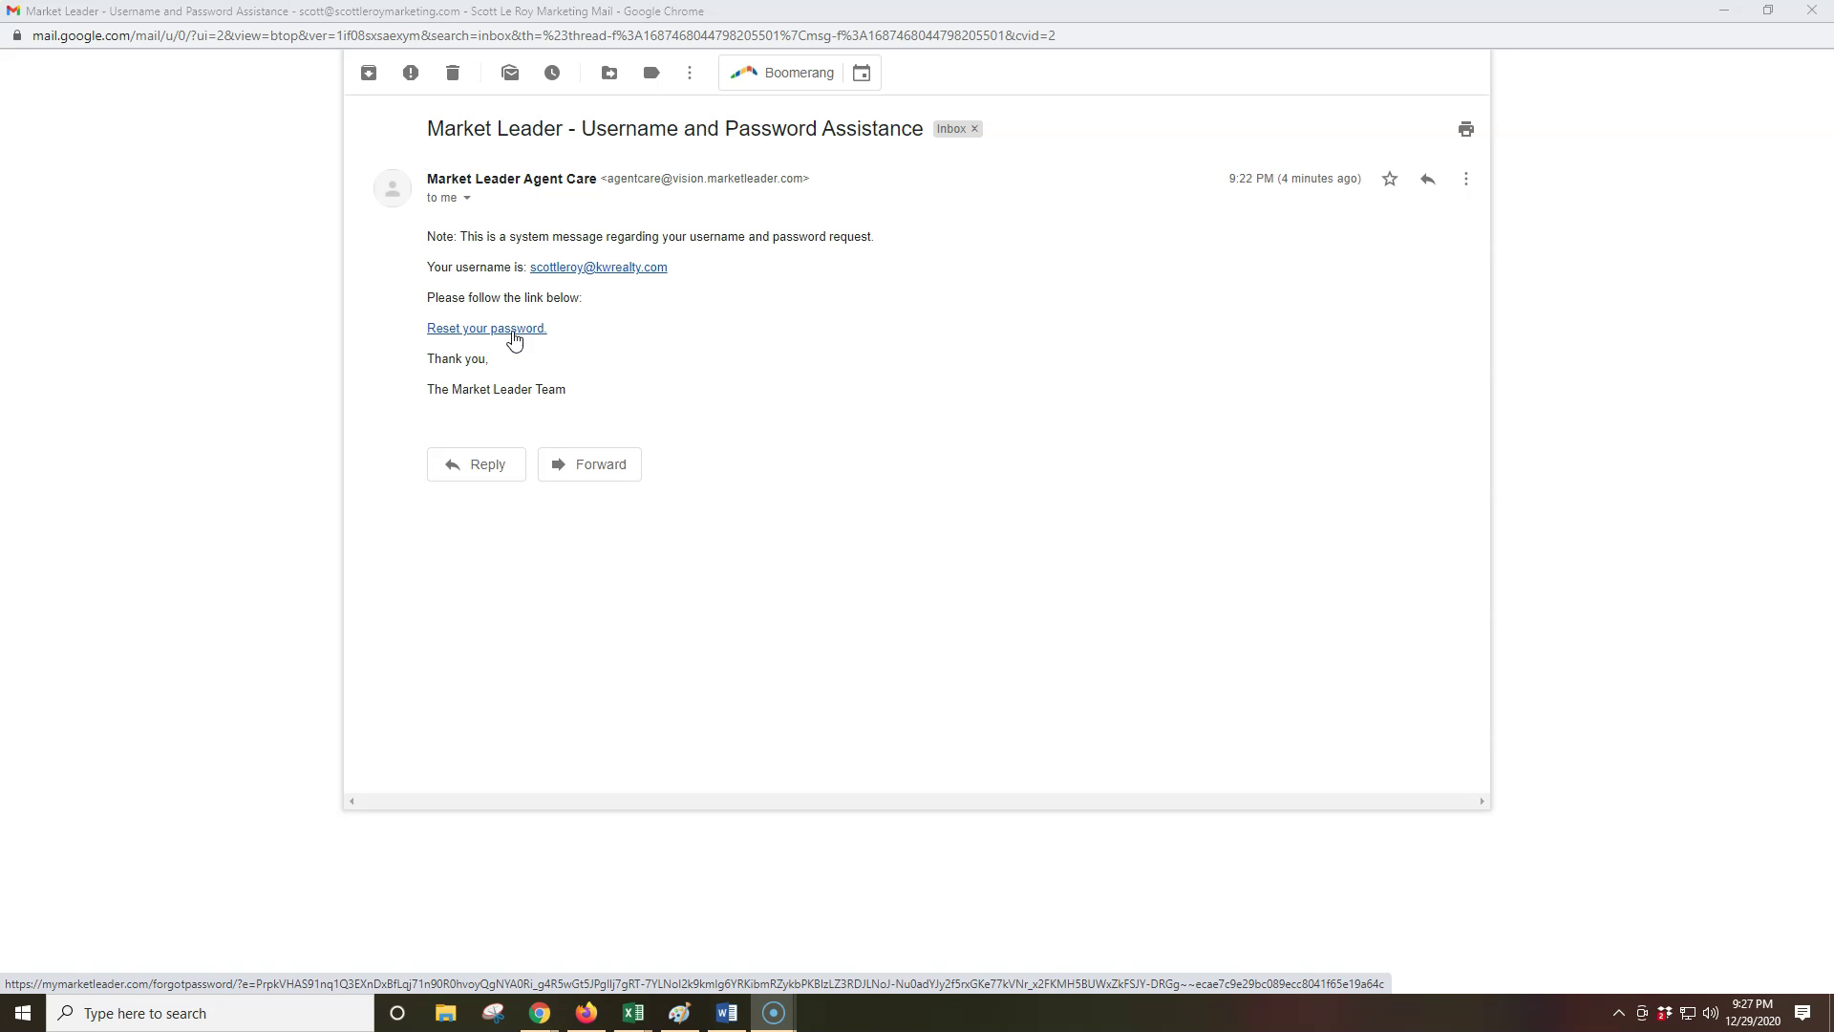
# Open the 'Market Leader - Username and Password Assistance' email in Gmail
pyautogui.click(514, 336)
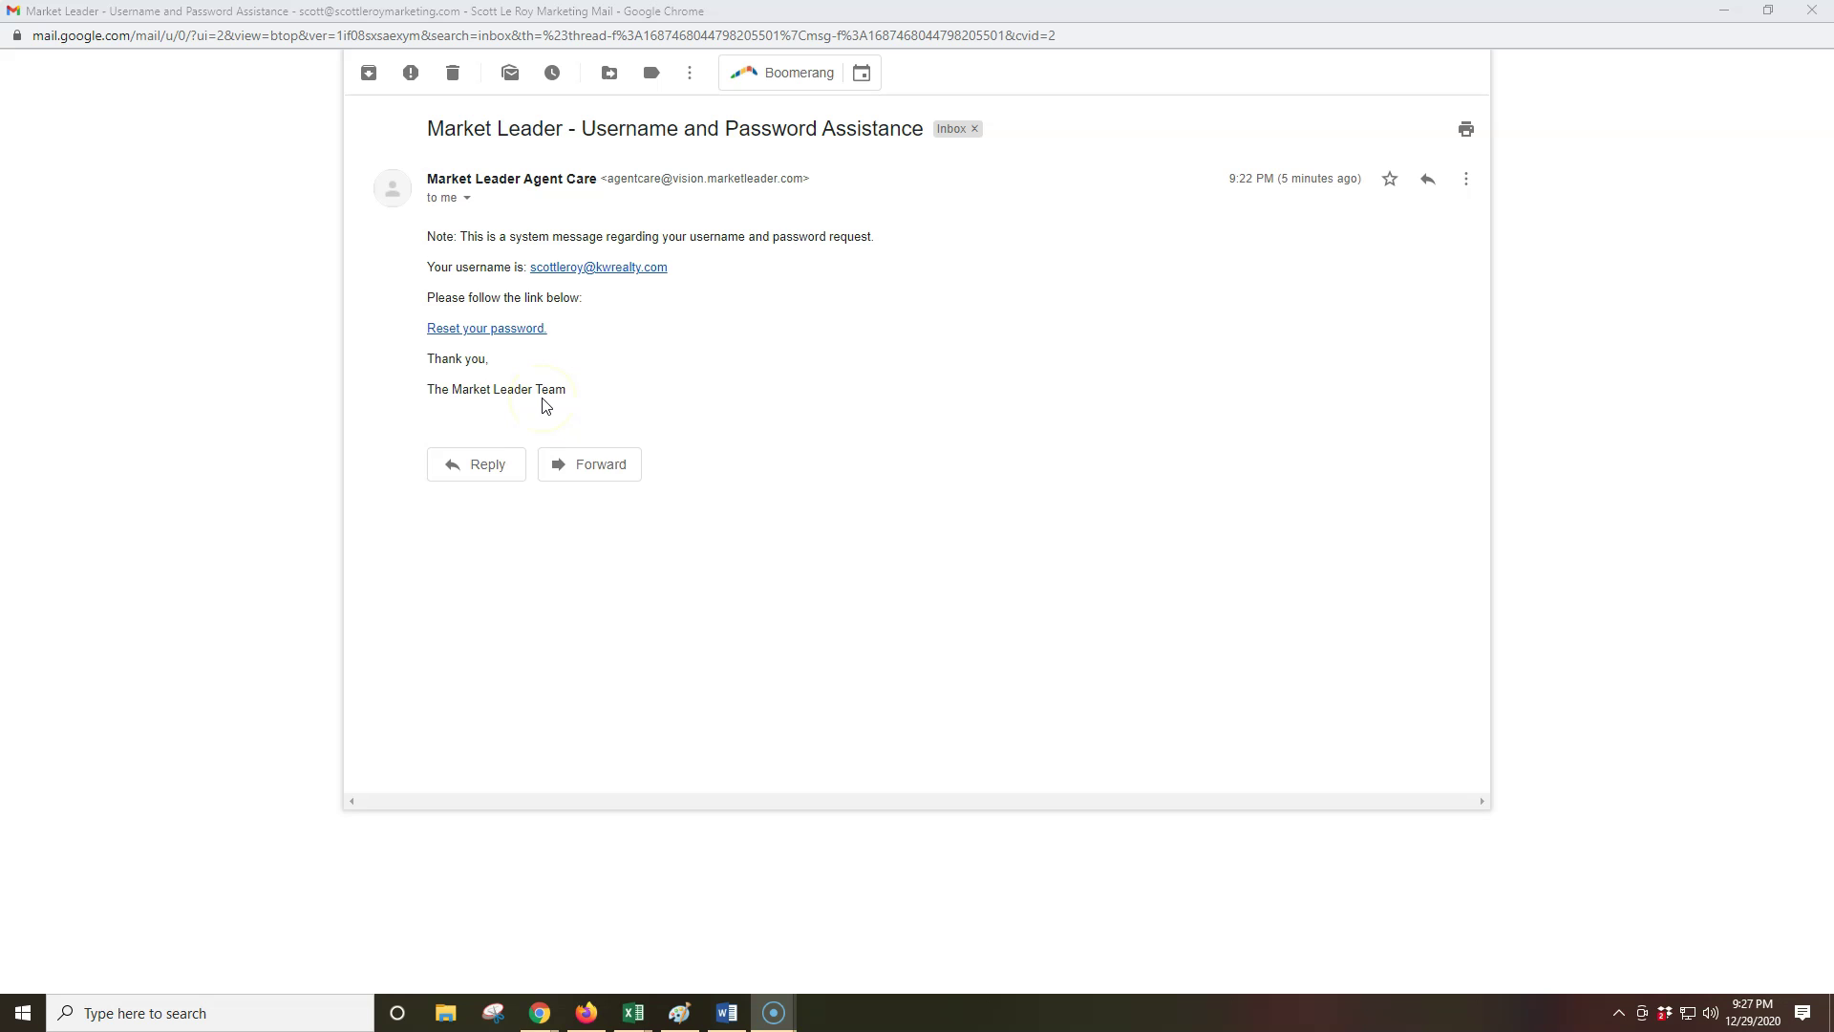
pyautogui.moveTo(539, 1013)
pyautogui.click(704, 955)
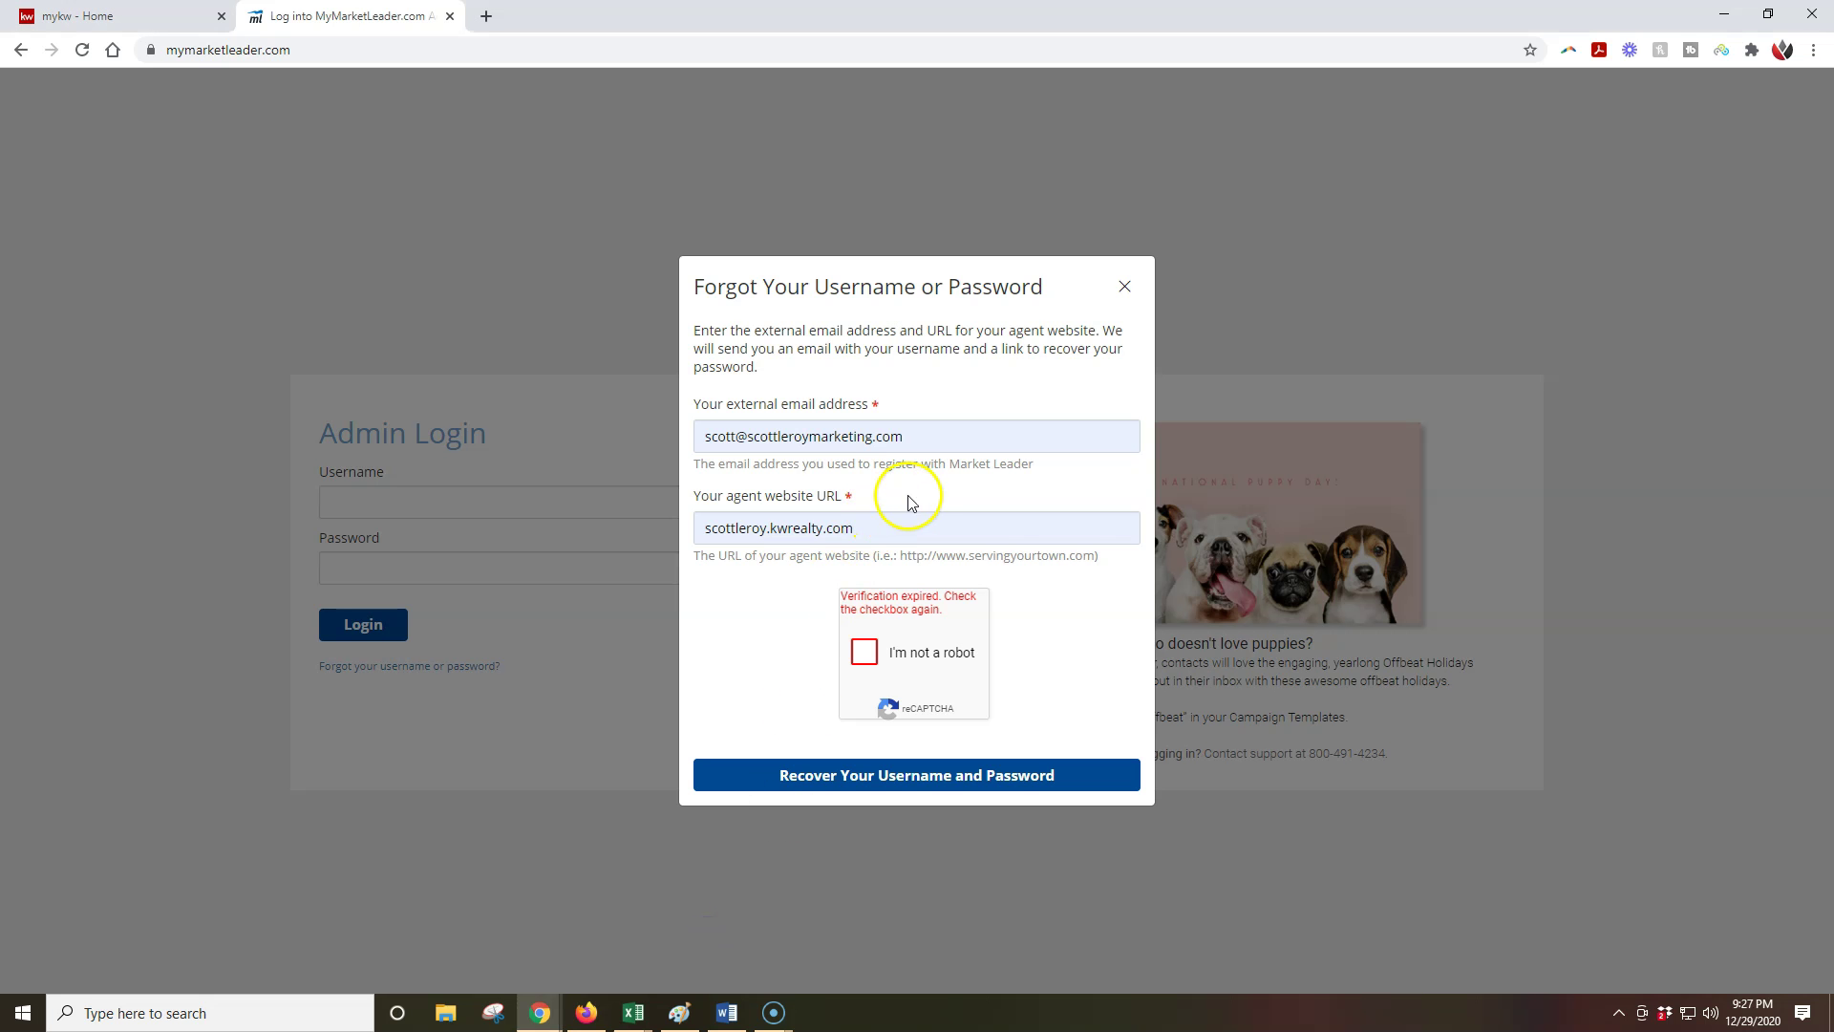
pyautogui.click(1125, 287)
pyautogui.click(688, 503)
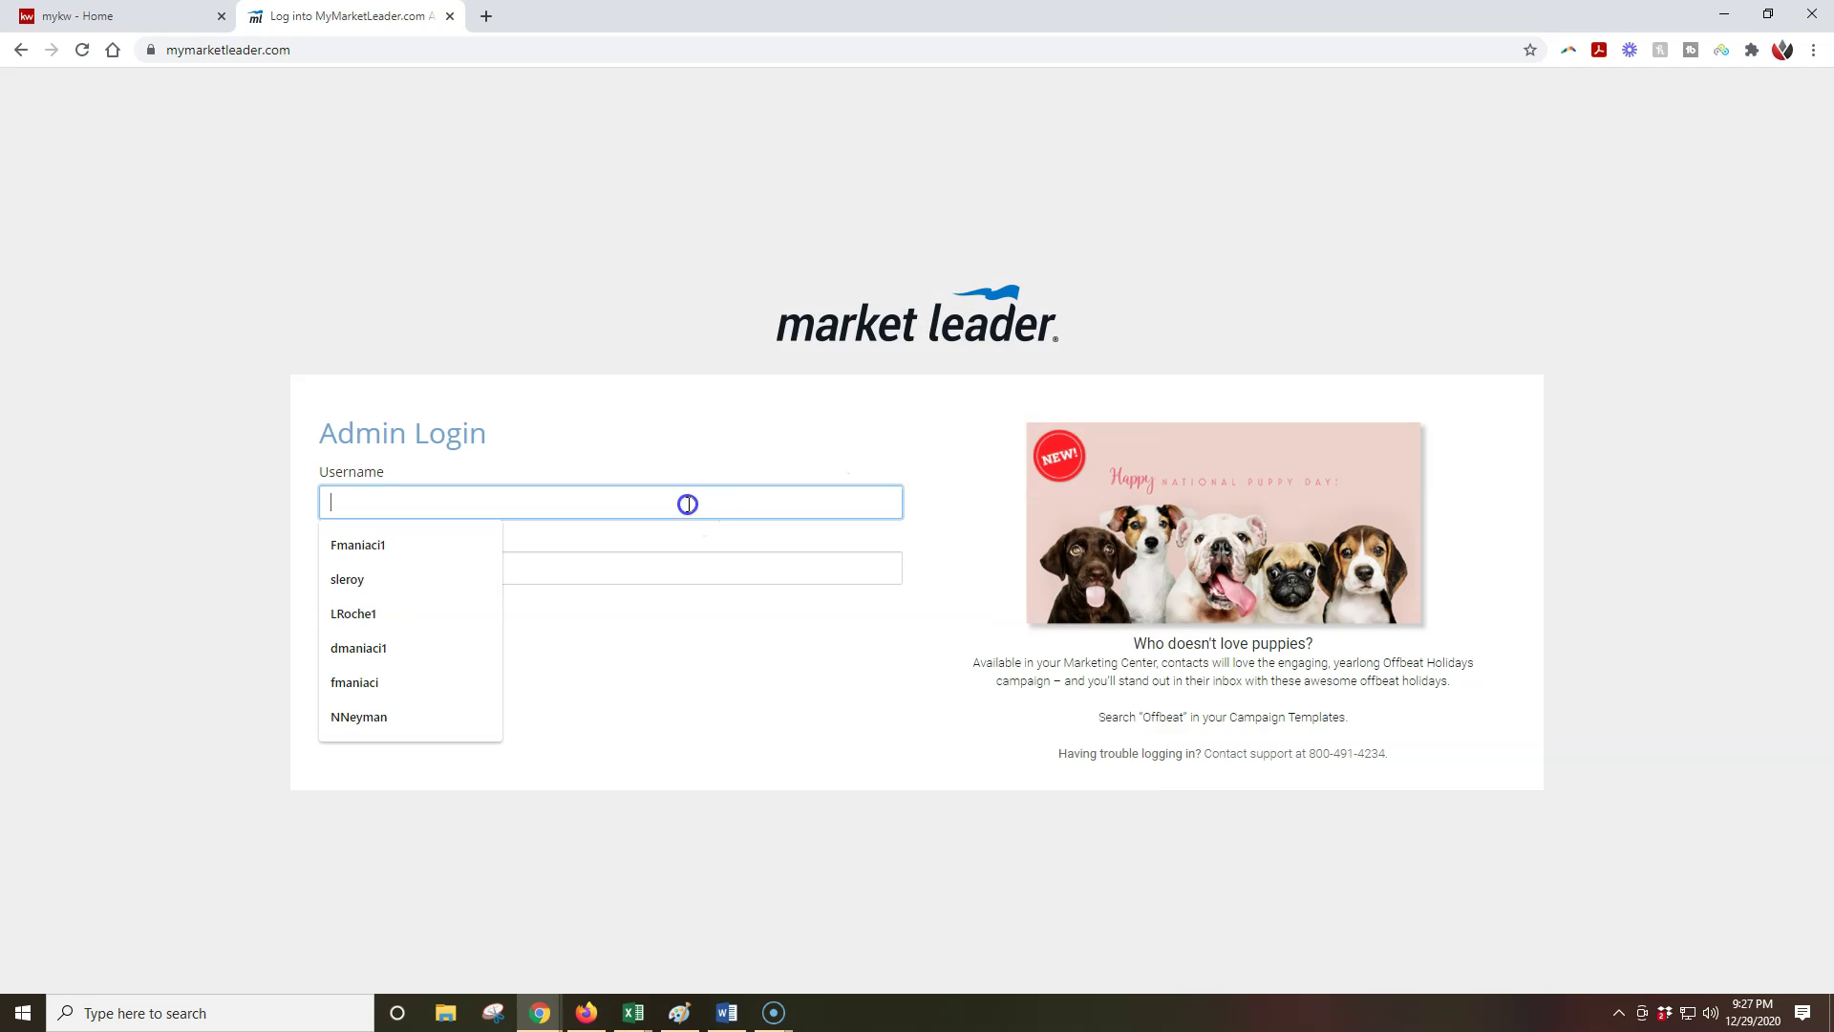
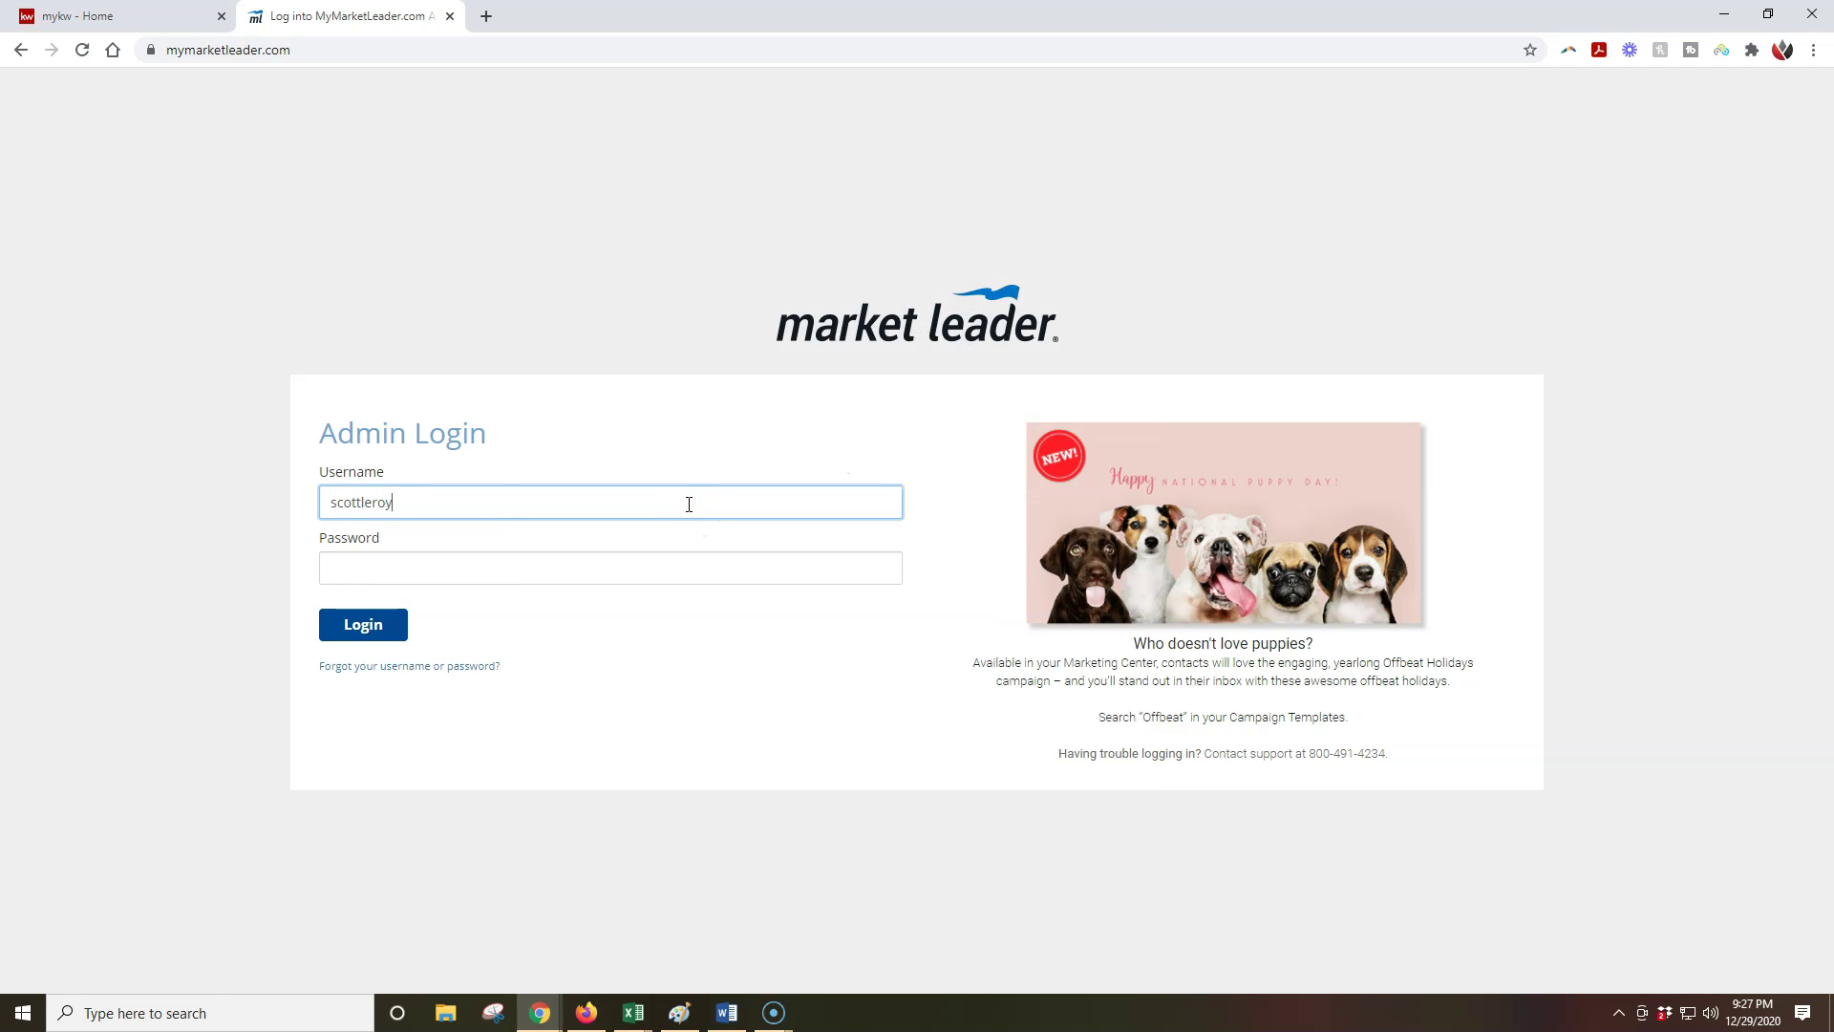
pyautogui.press('Tab')
pyautogui.write('•••••')
pyautogui.press('BackSpace')
pyautogui.press('BackSpace')
pyautogui.press('BackSpace')
pyautogui.write('••••••••••')
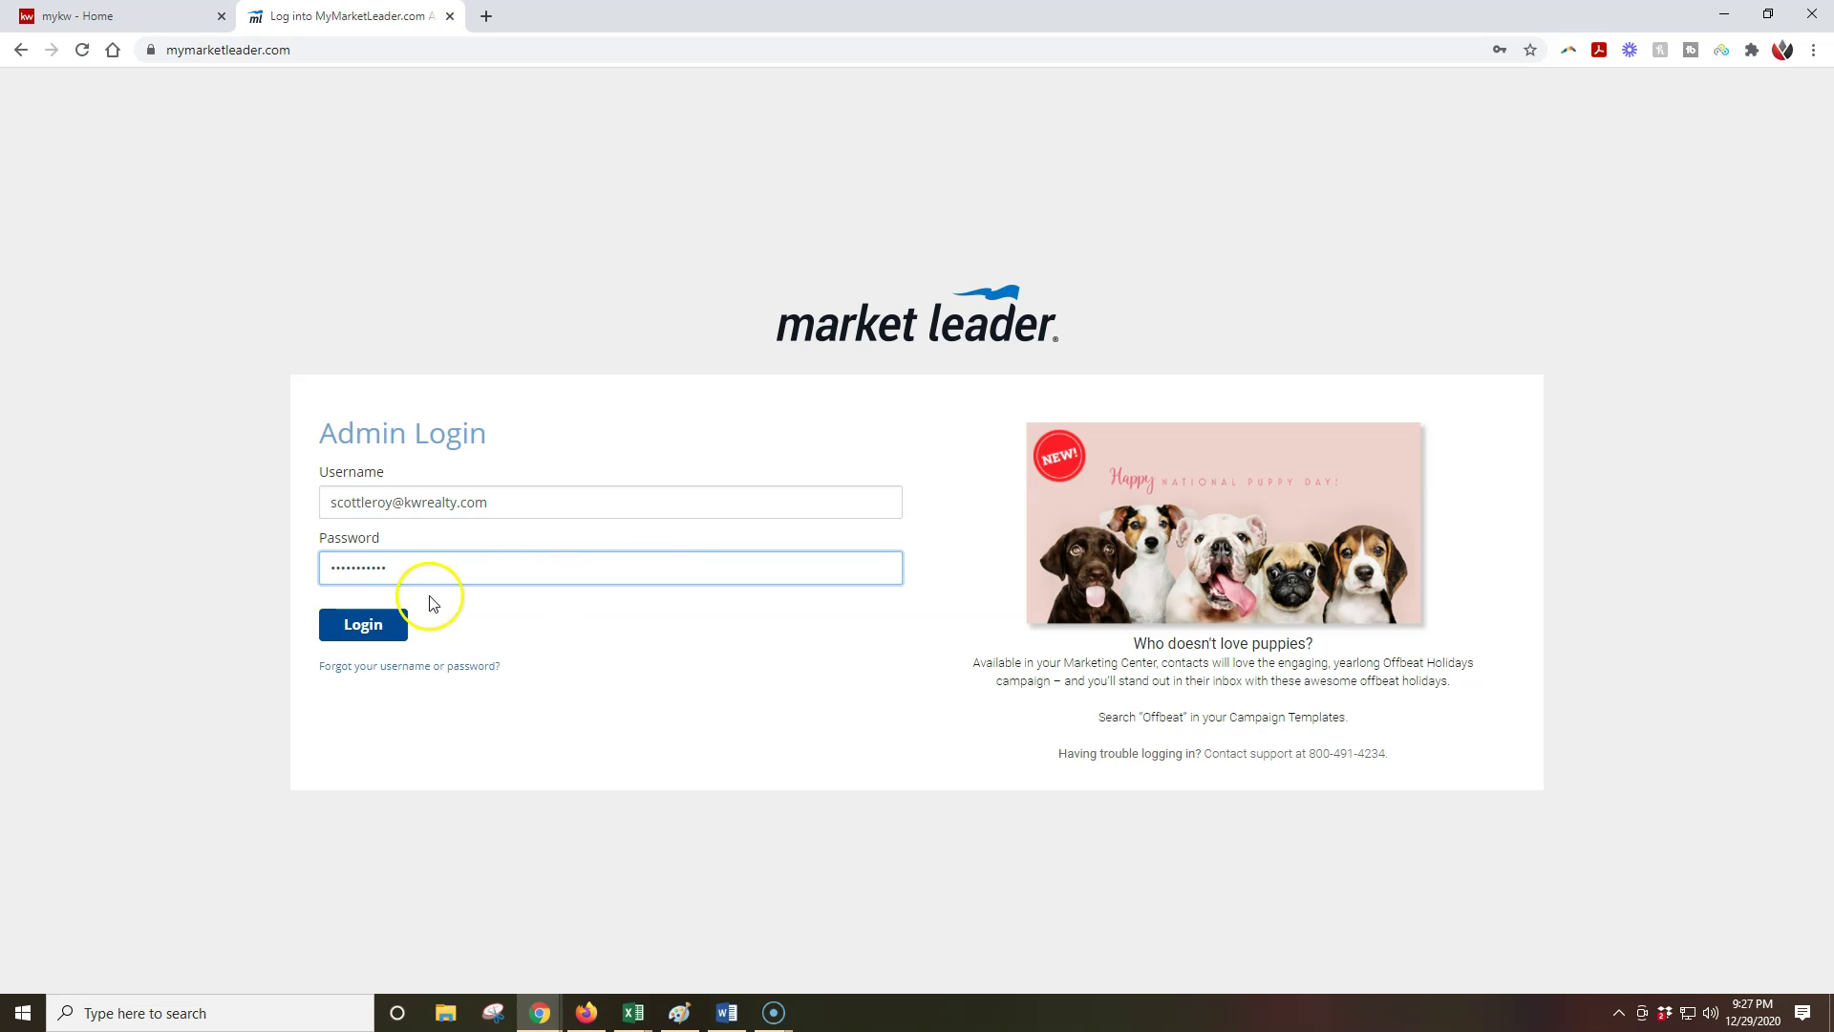
pyautogui.click(381, 624)
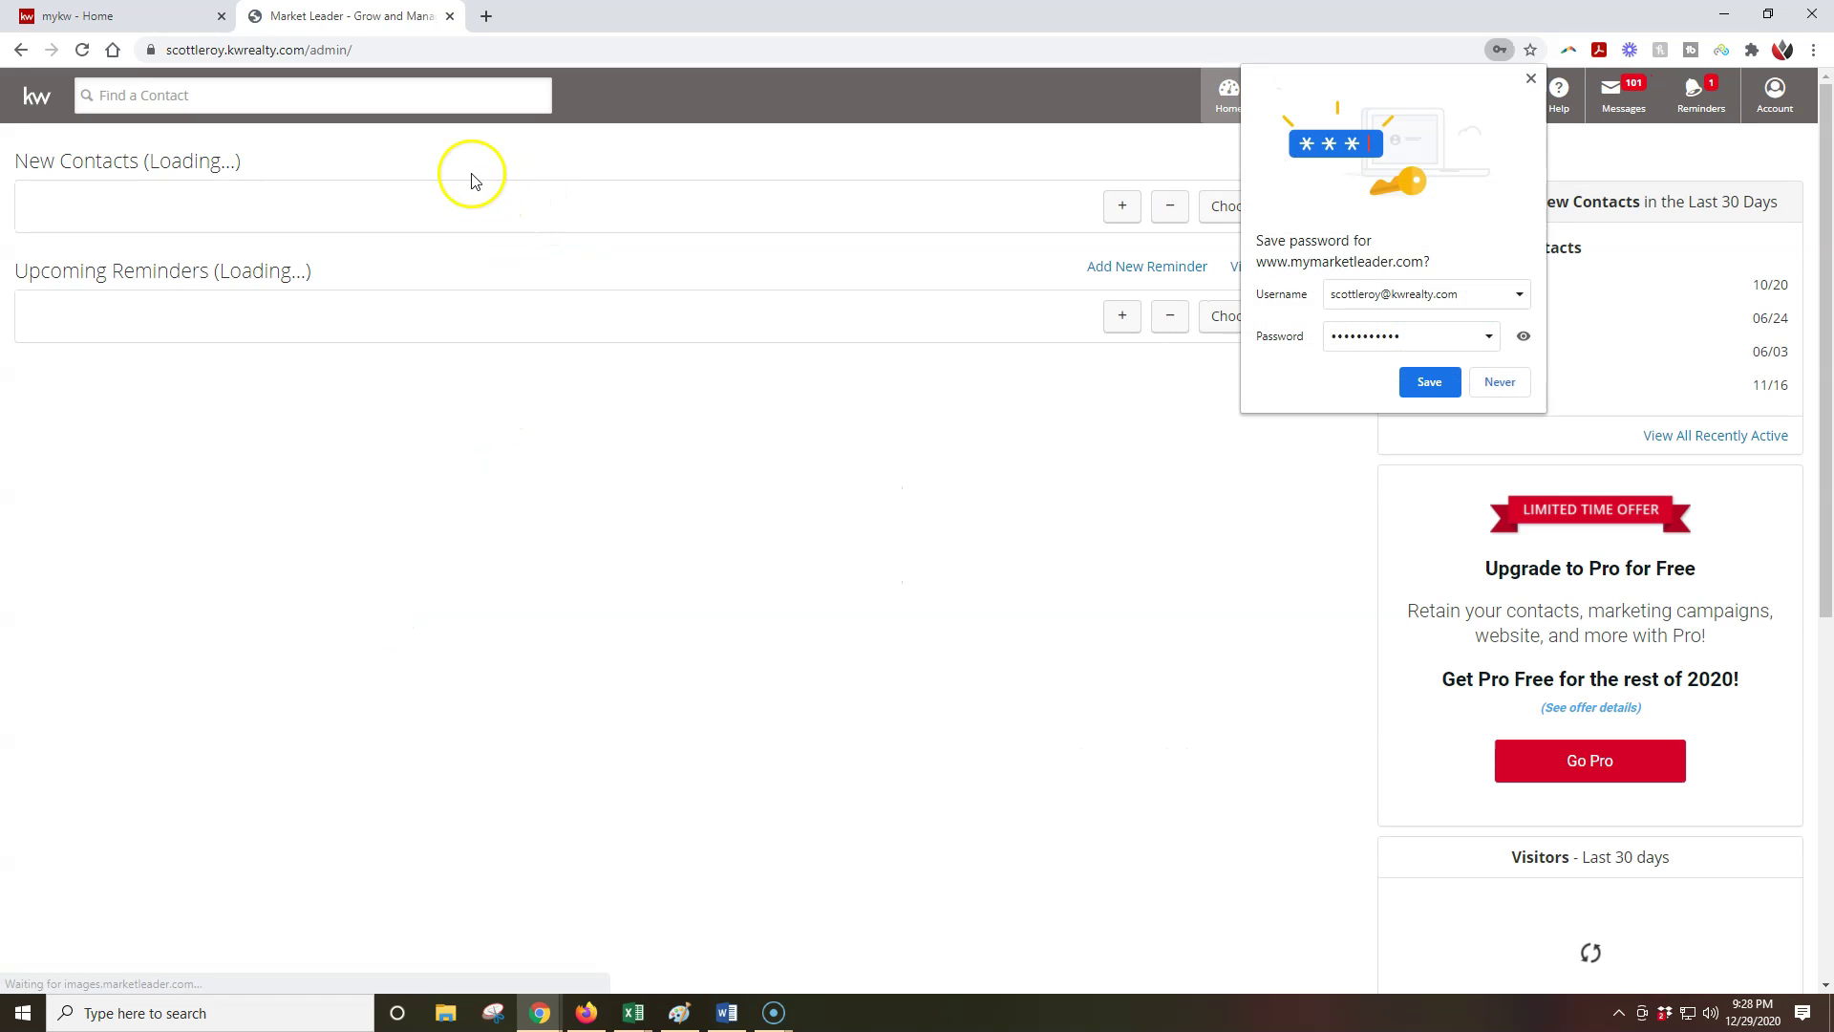
# Dismiss Chrome's save-password prompt and open then close the Contacts menu
pyautogui.click(1530, 78)
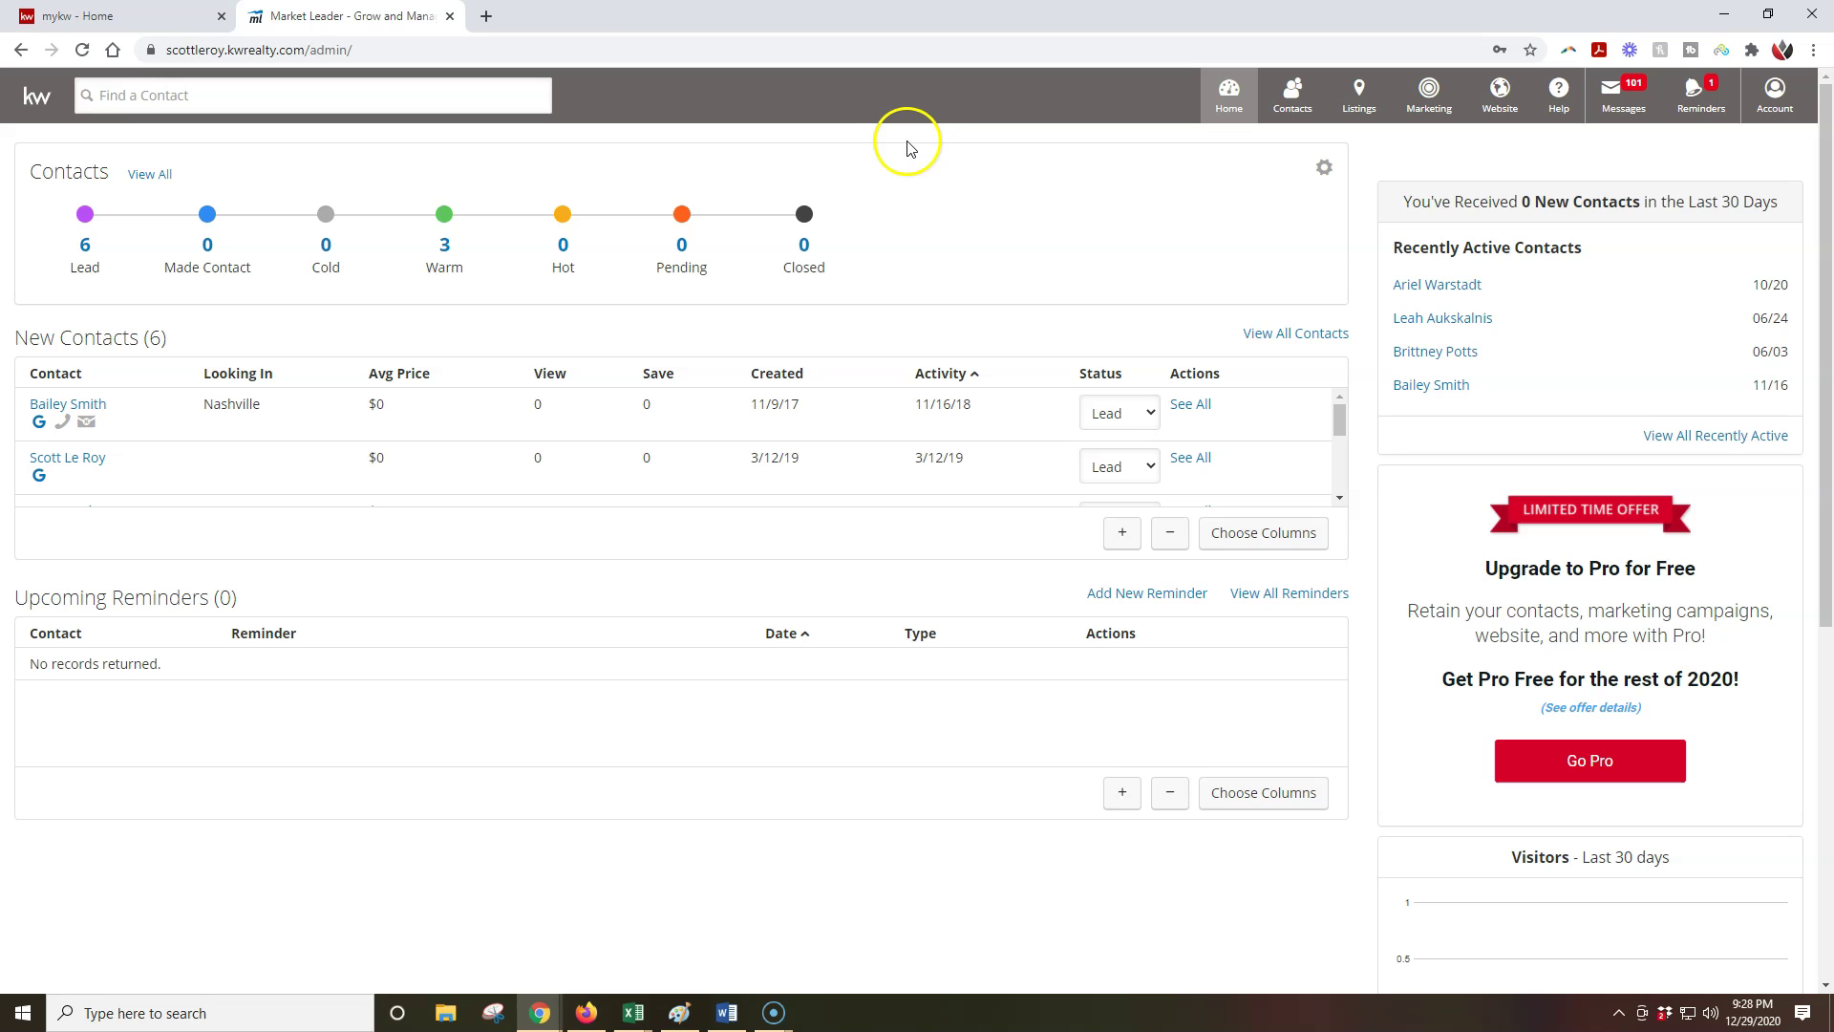
pyautogui.click(1294, 113)
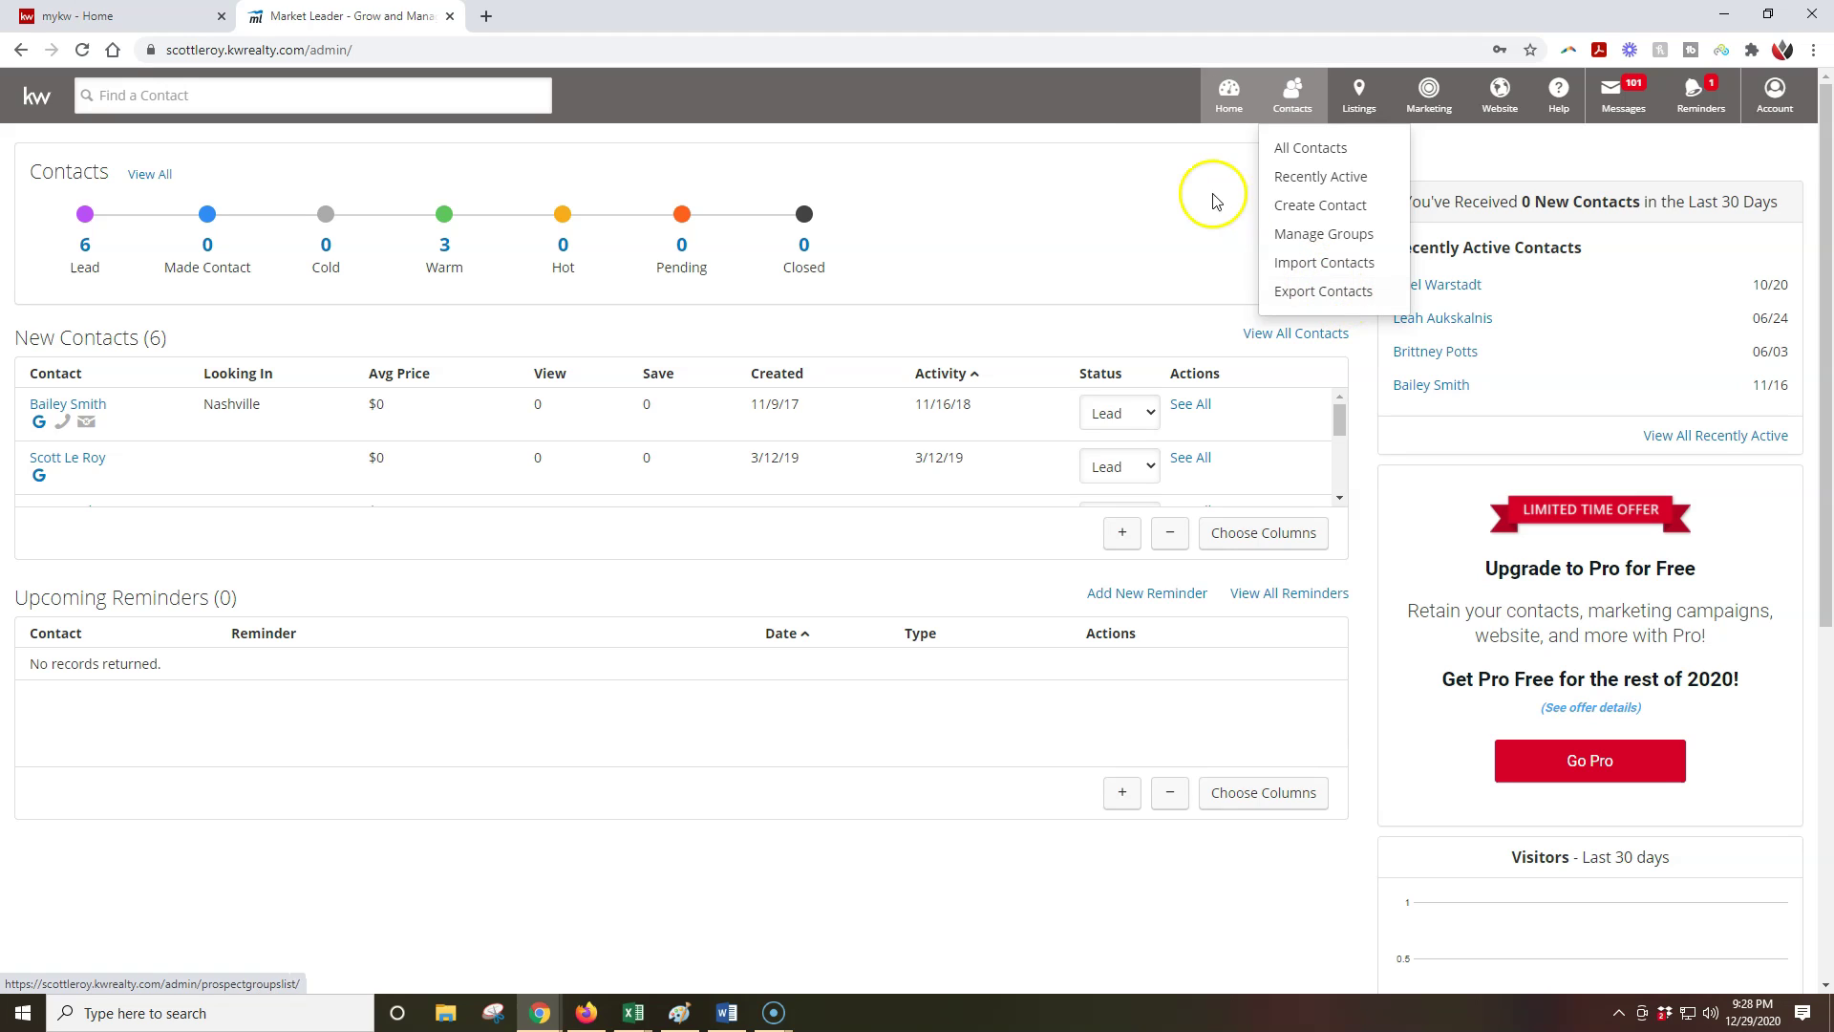
pyautogui.click(1133, 142)
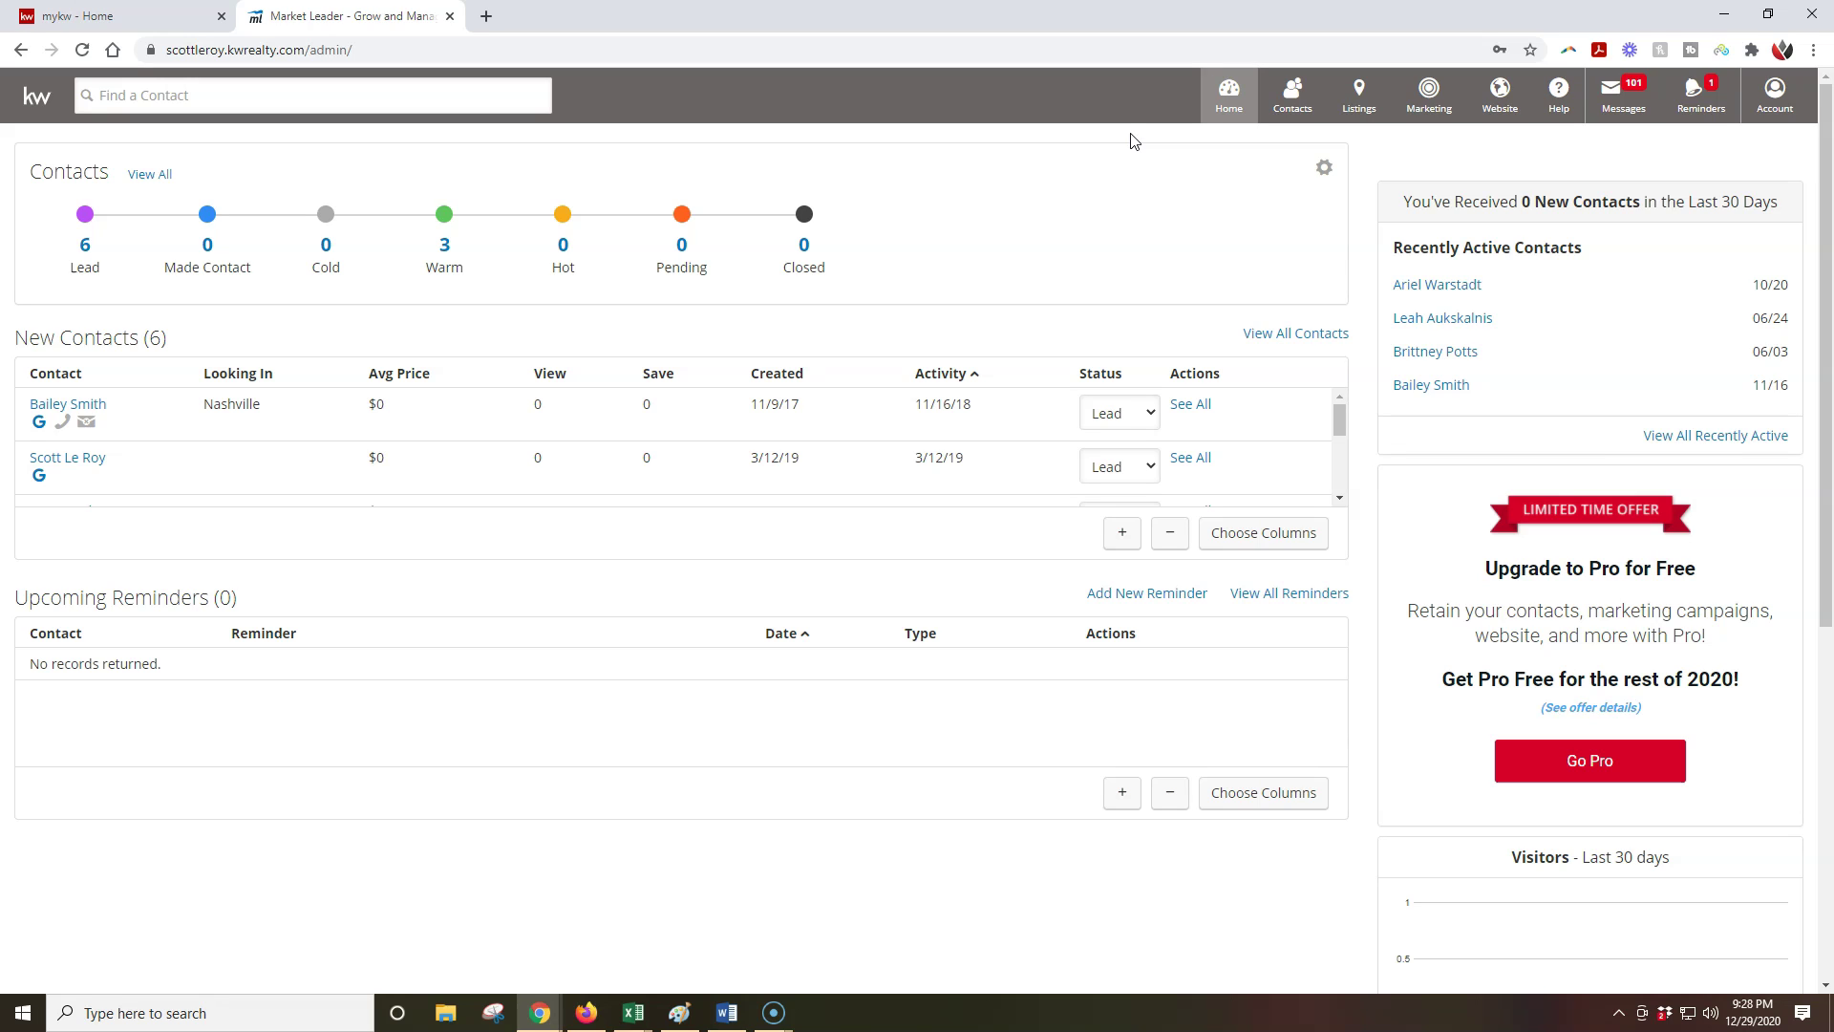
pyautogui.click(1151, 138)
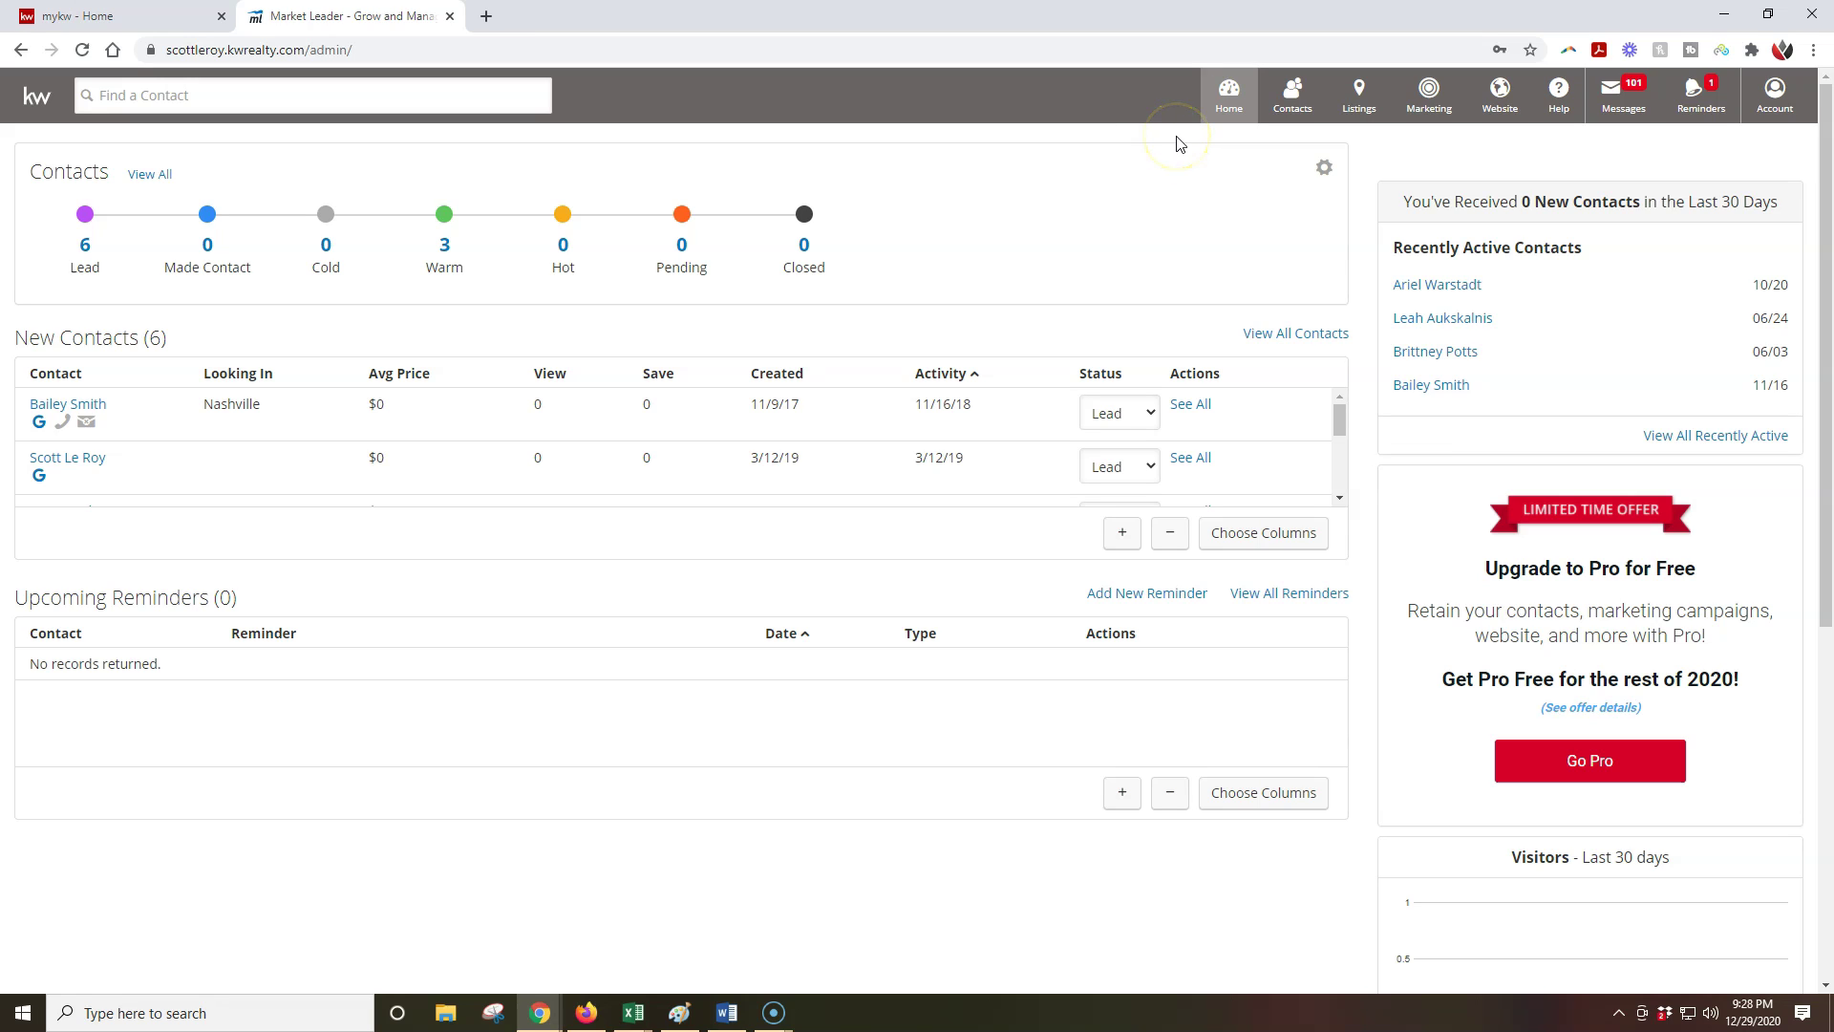